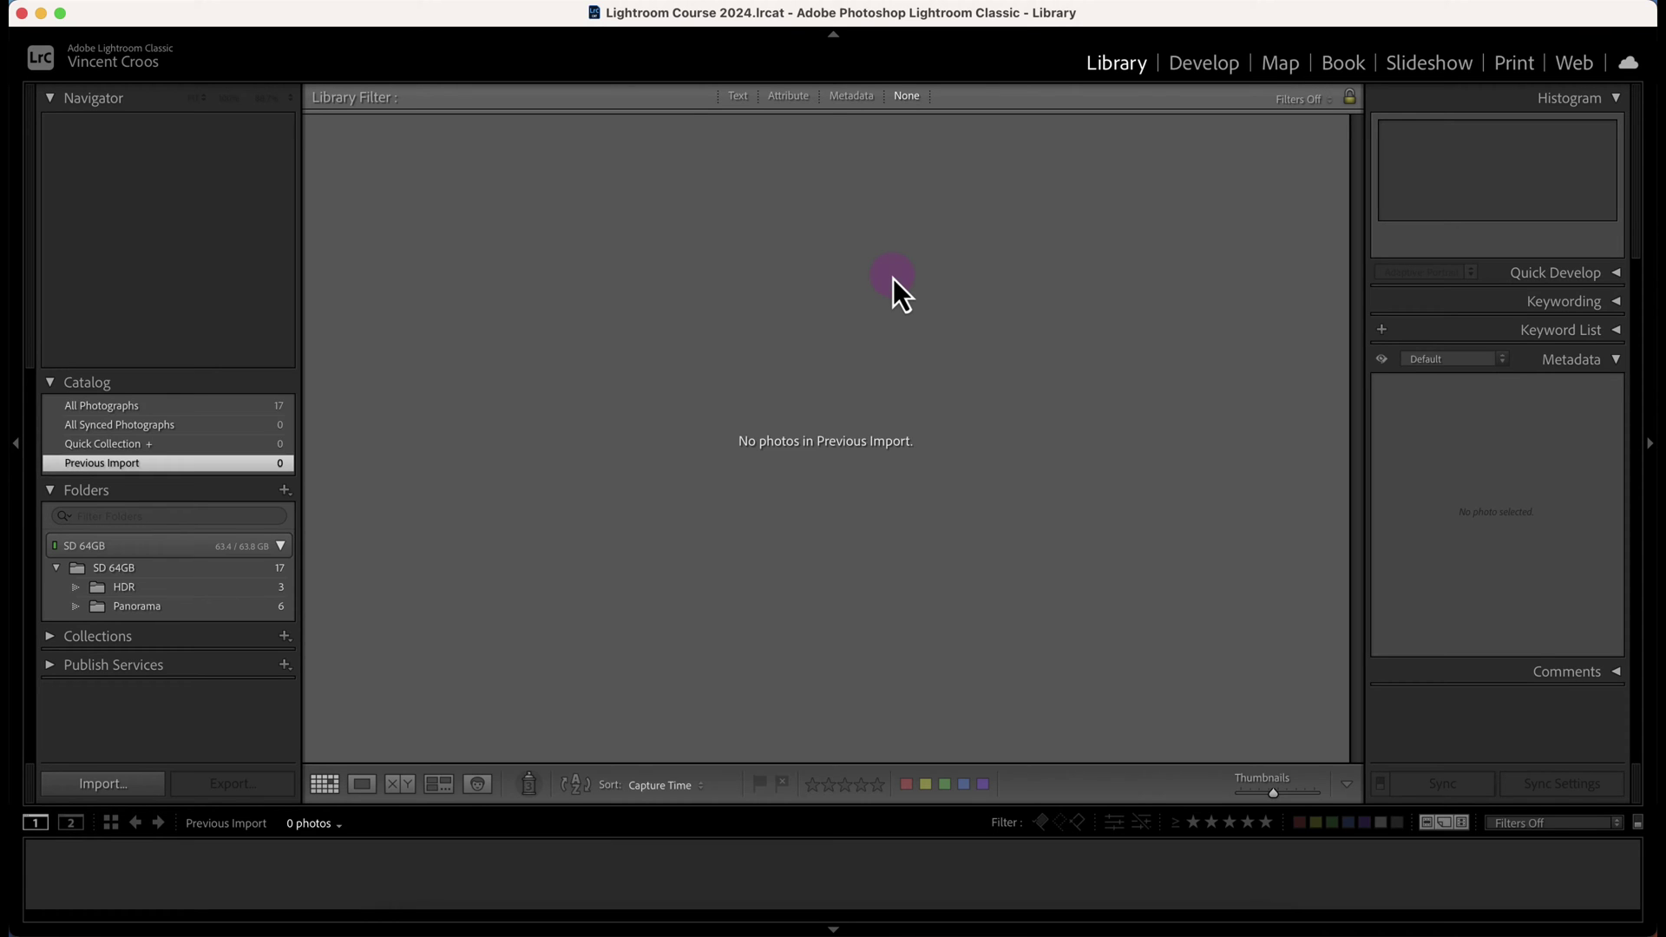
# Select All Photographs in the Catalog panel and display the 17 photos in Grid view
pyautogui.click(476, 784)
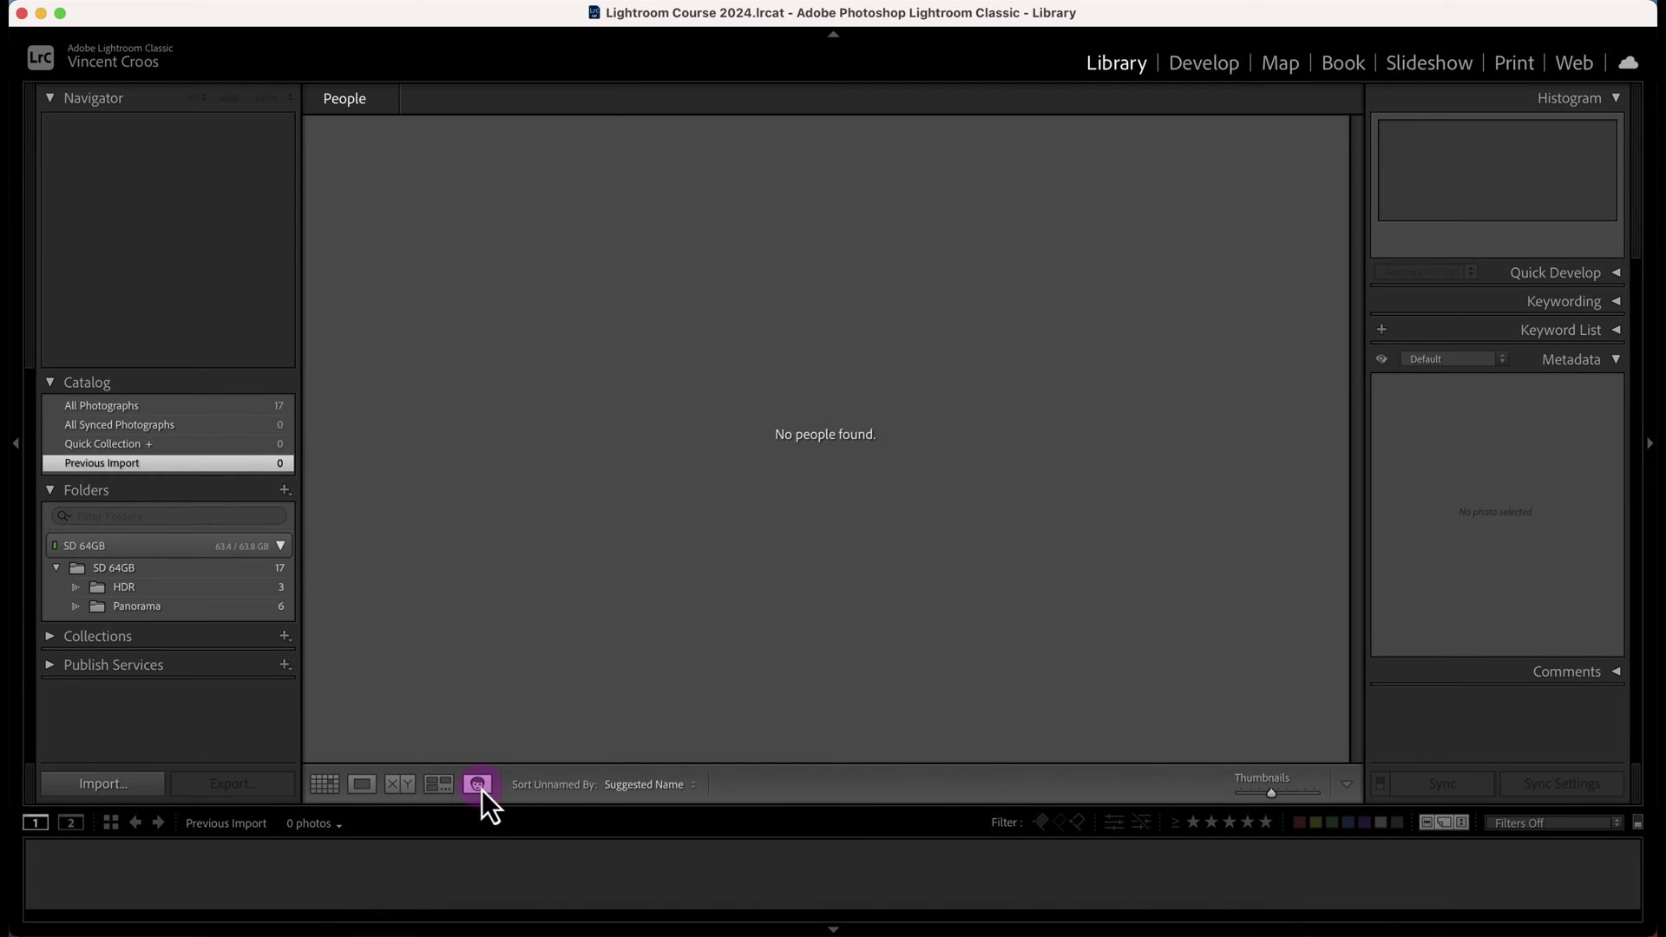
pyautogui.click(133, 411)
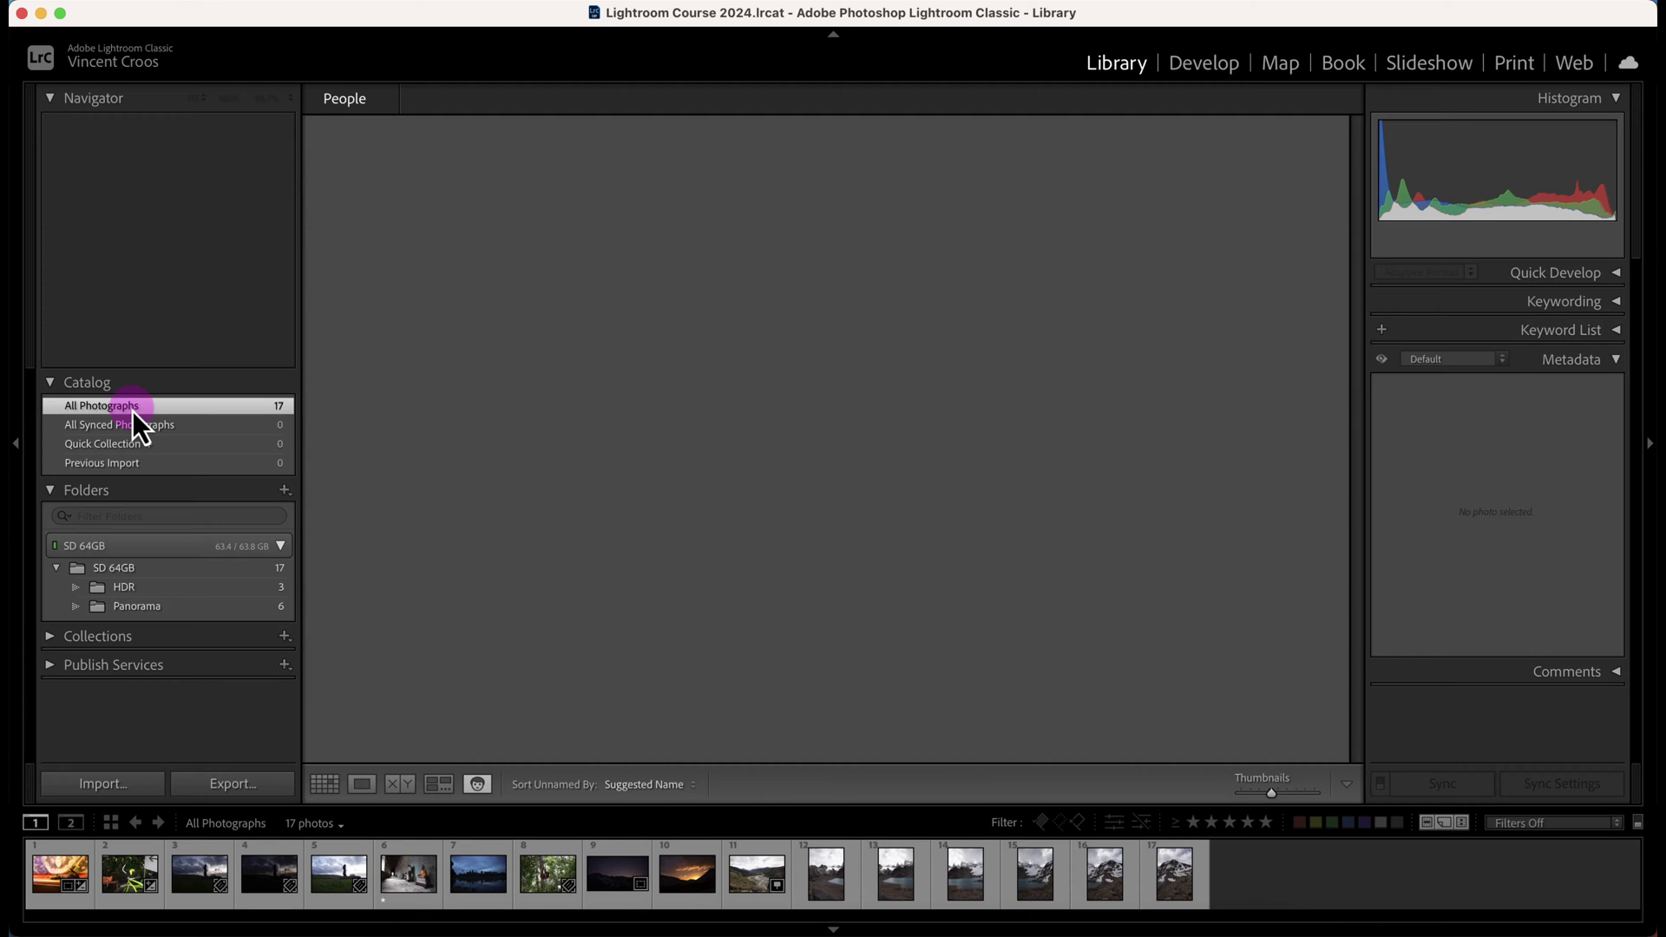
pyautogui.click(326, 784)
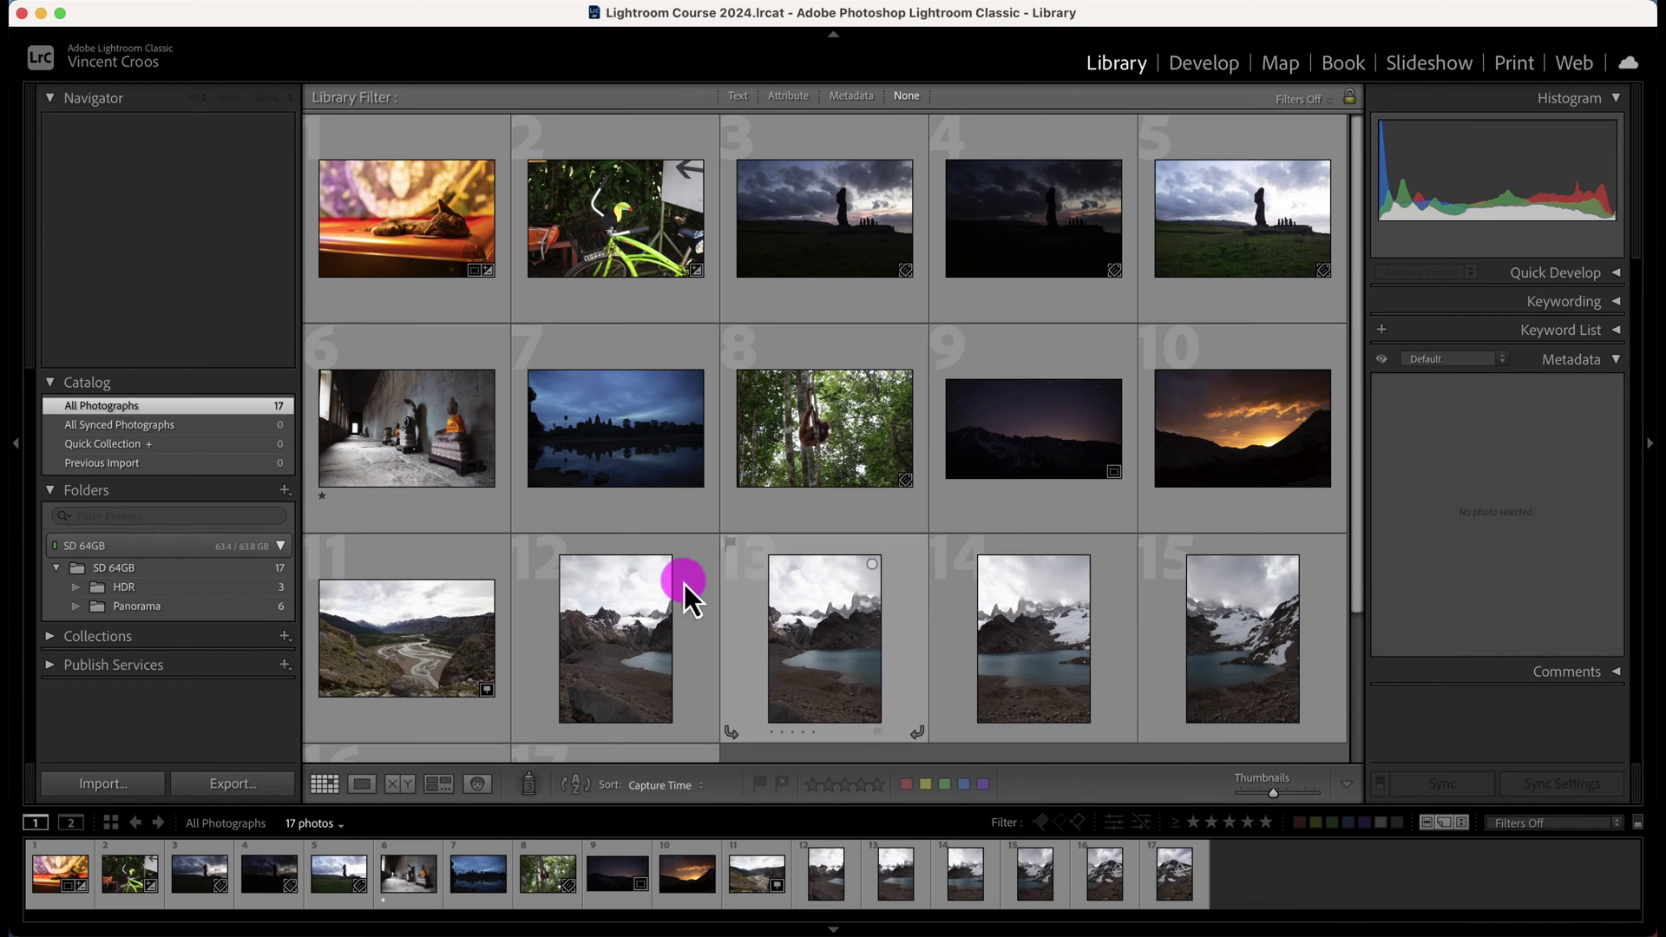
# Import the 12 portrait JPGs from the SD 64GB card and show only the Previous Import
pyautogui.click(395, 922)
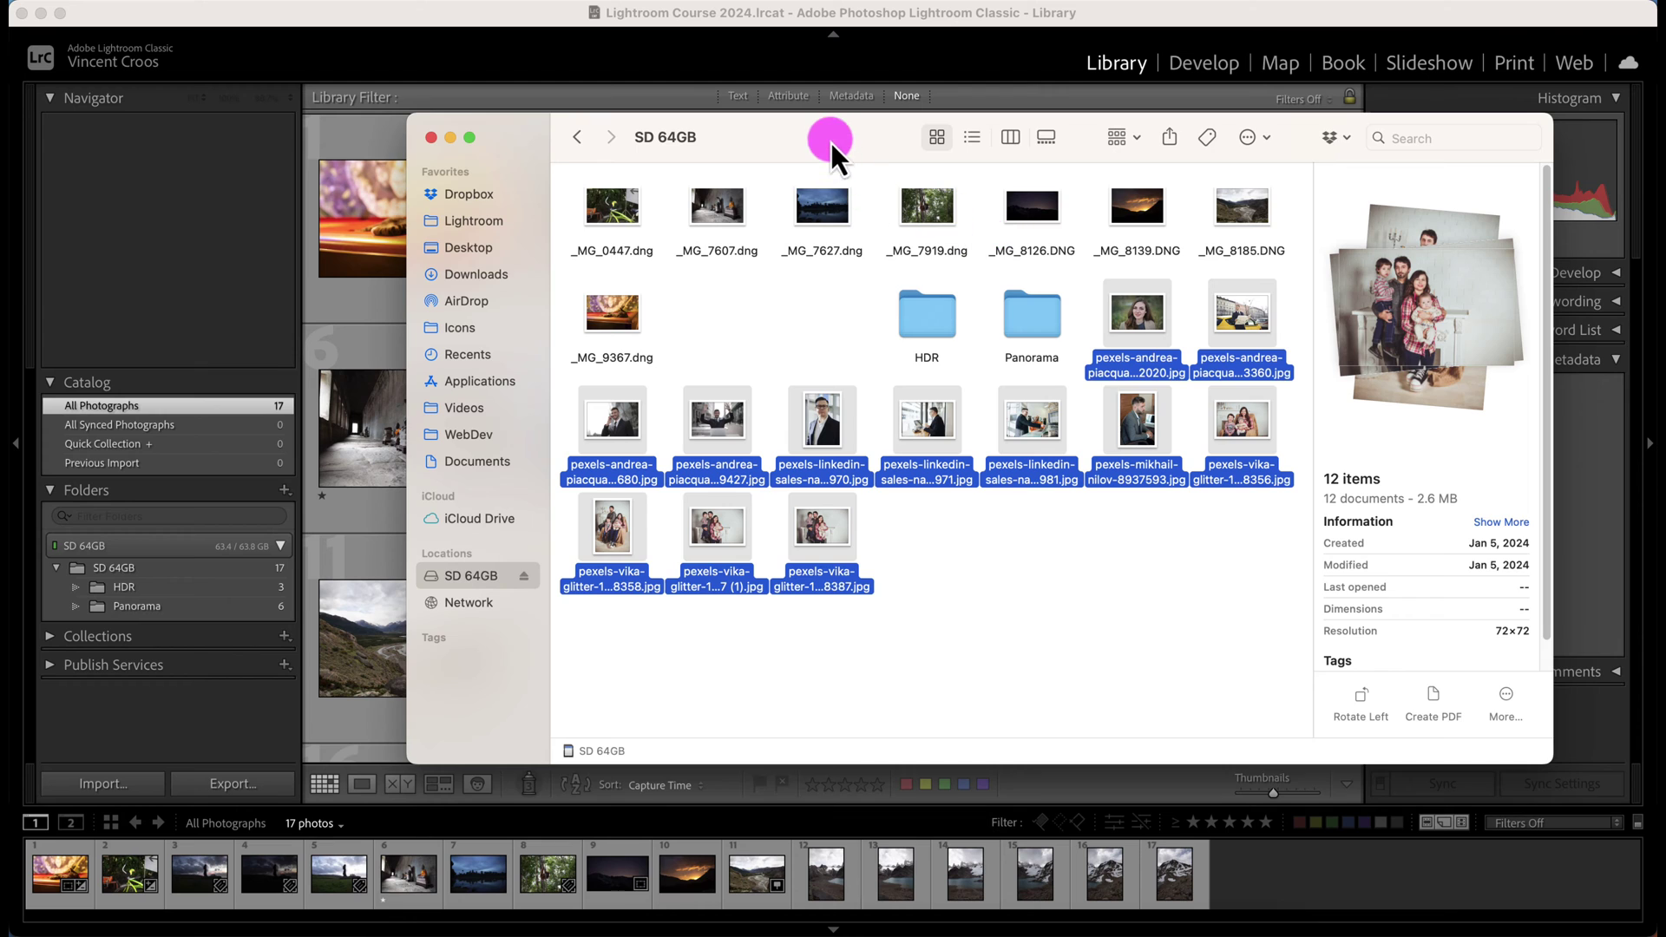
pyautogui.moveTo(832, 142); pyautogui.dragTo(921, 132)
pyautogui.moveTo(1231, 415); pyautogui.dragTo(377, 391)
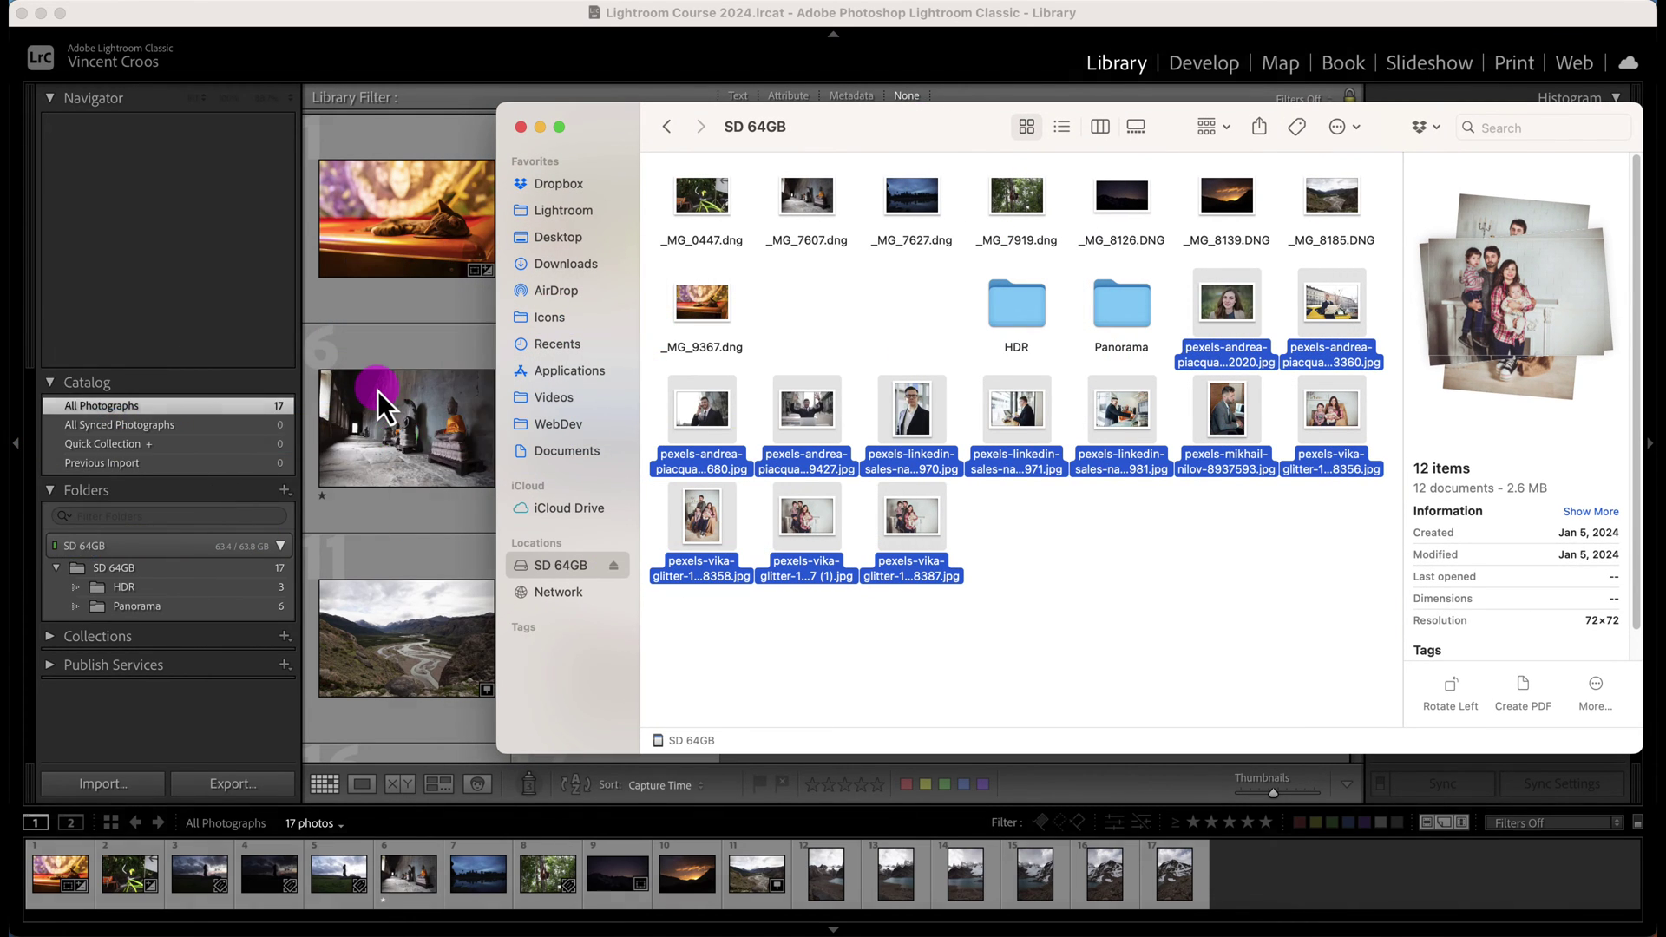
pyautogui.click(351, 639)
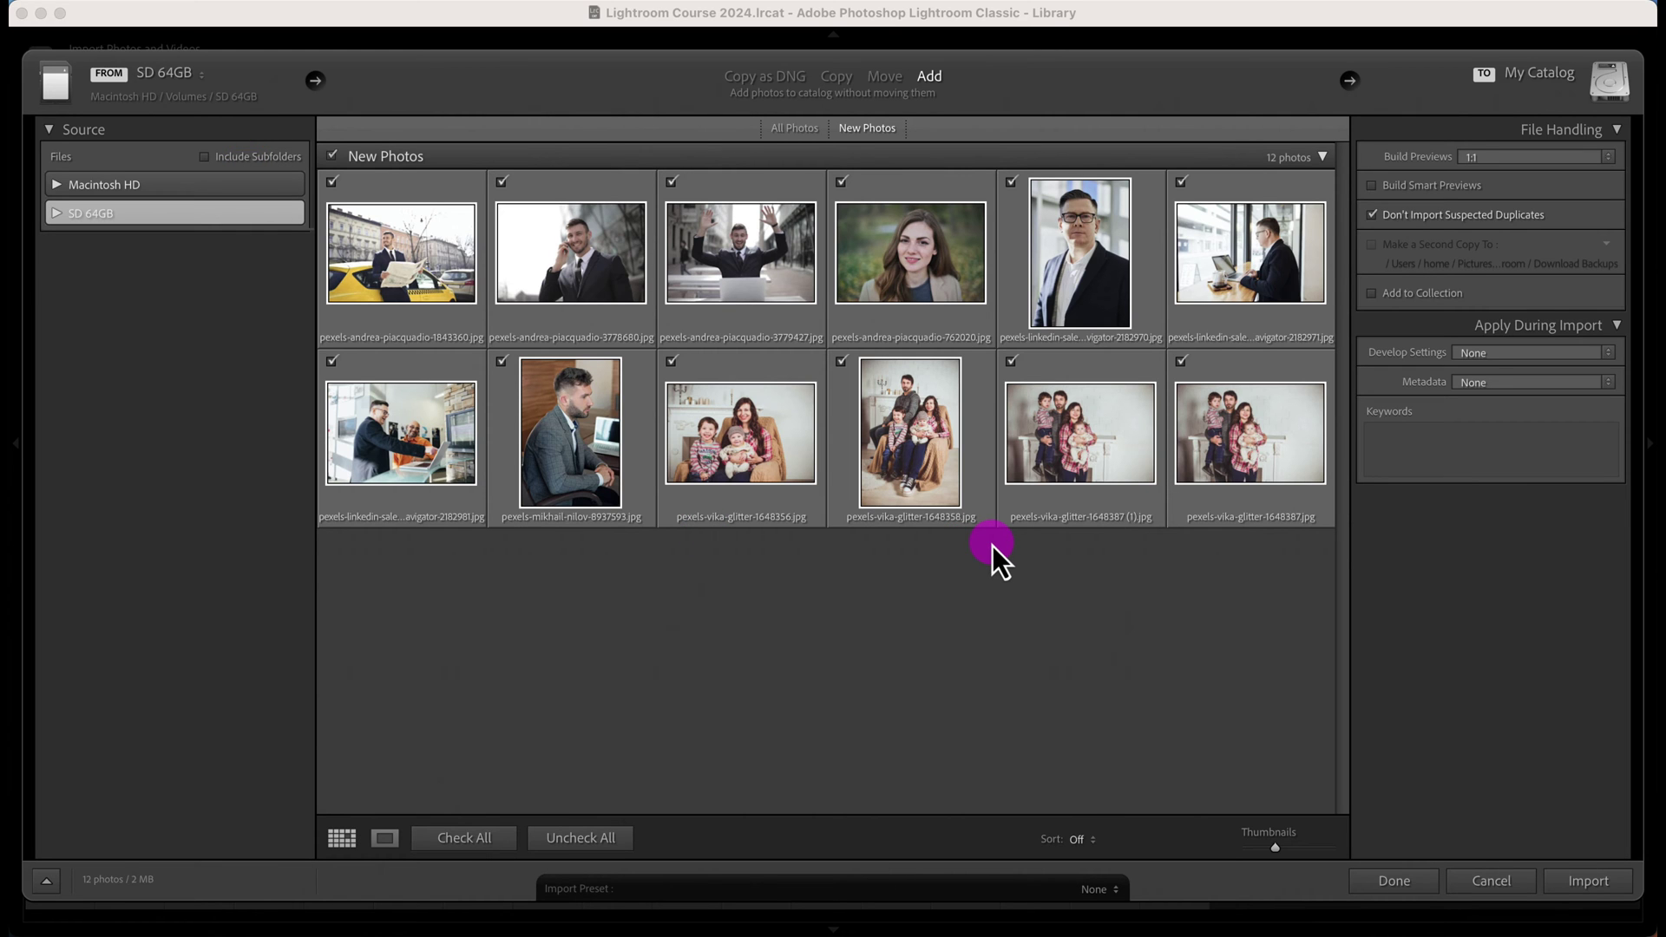
pyautogui.click(1596, 883)
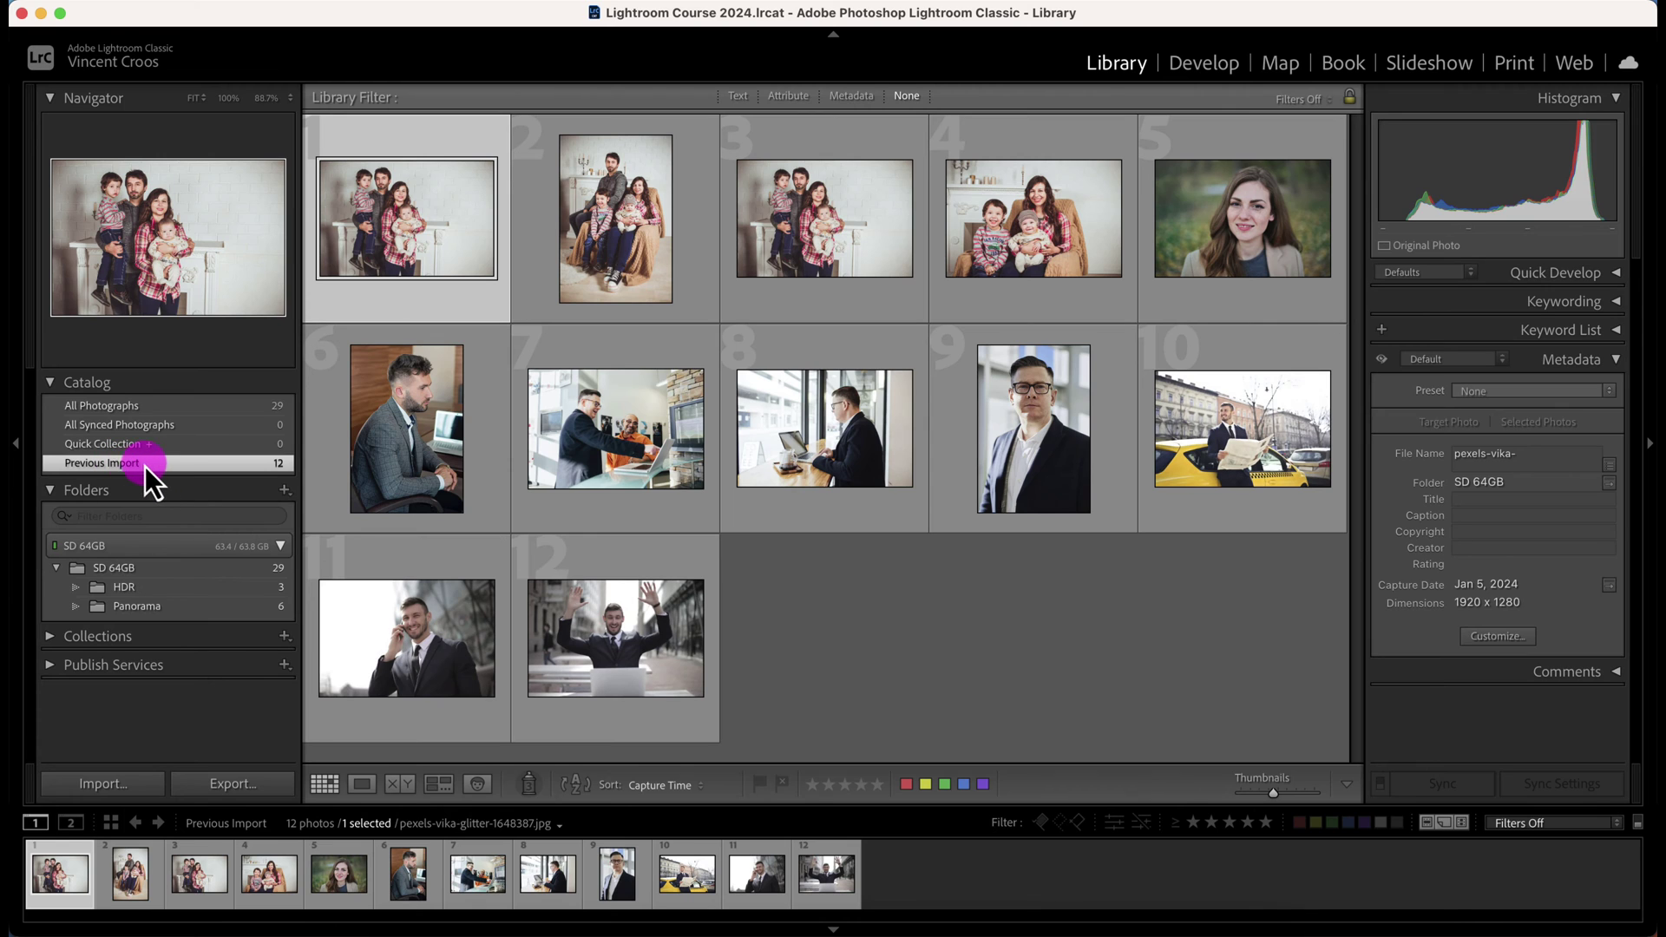
pyautogui.click(177, 408)
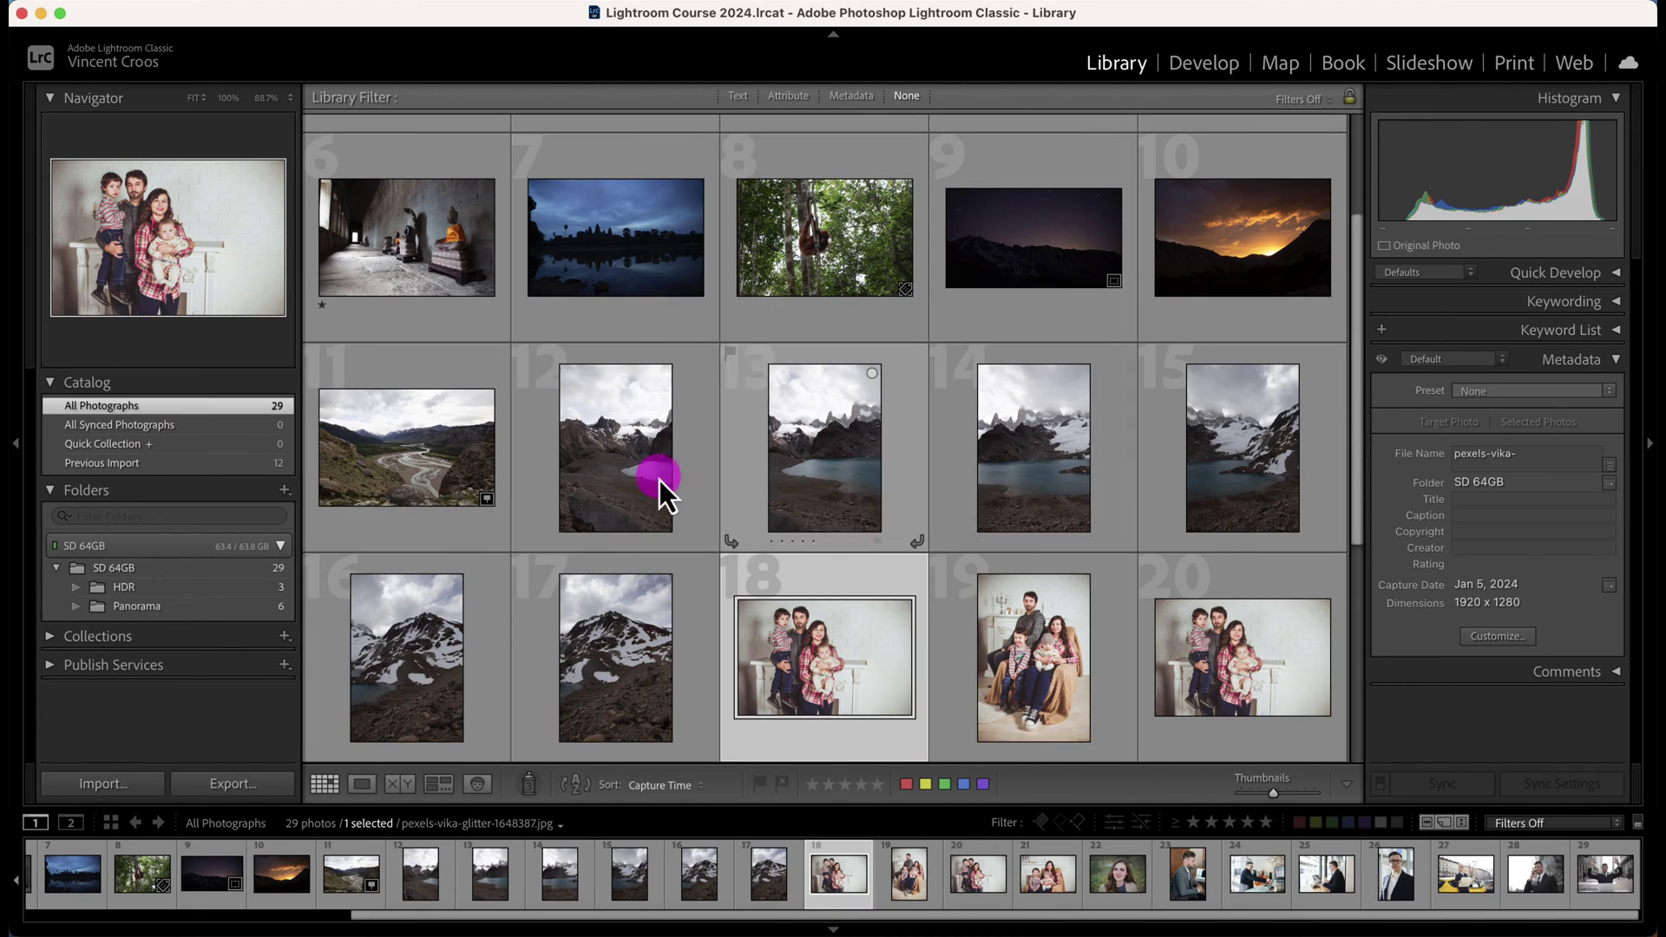
pyautogui.click(157, 462)
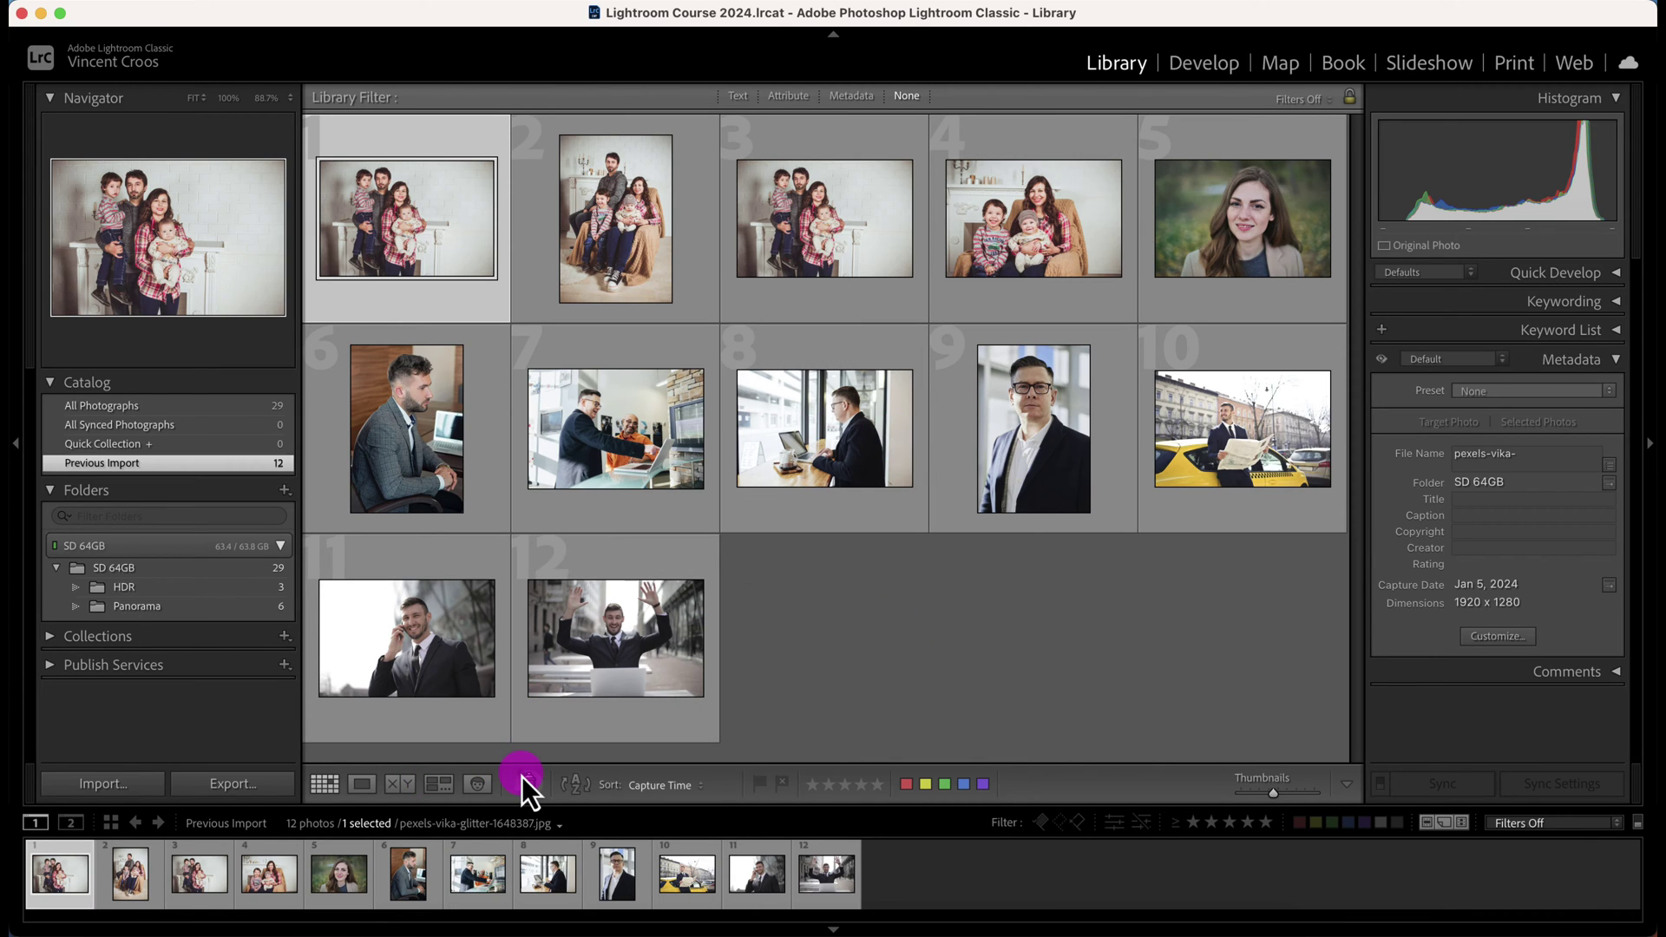
# Show the 24 detected faces in People view and open the woman's family photo in Loupe
pyautogui.click(476, 784)
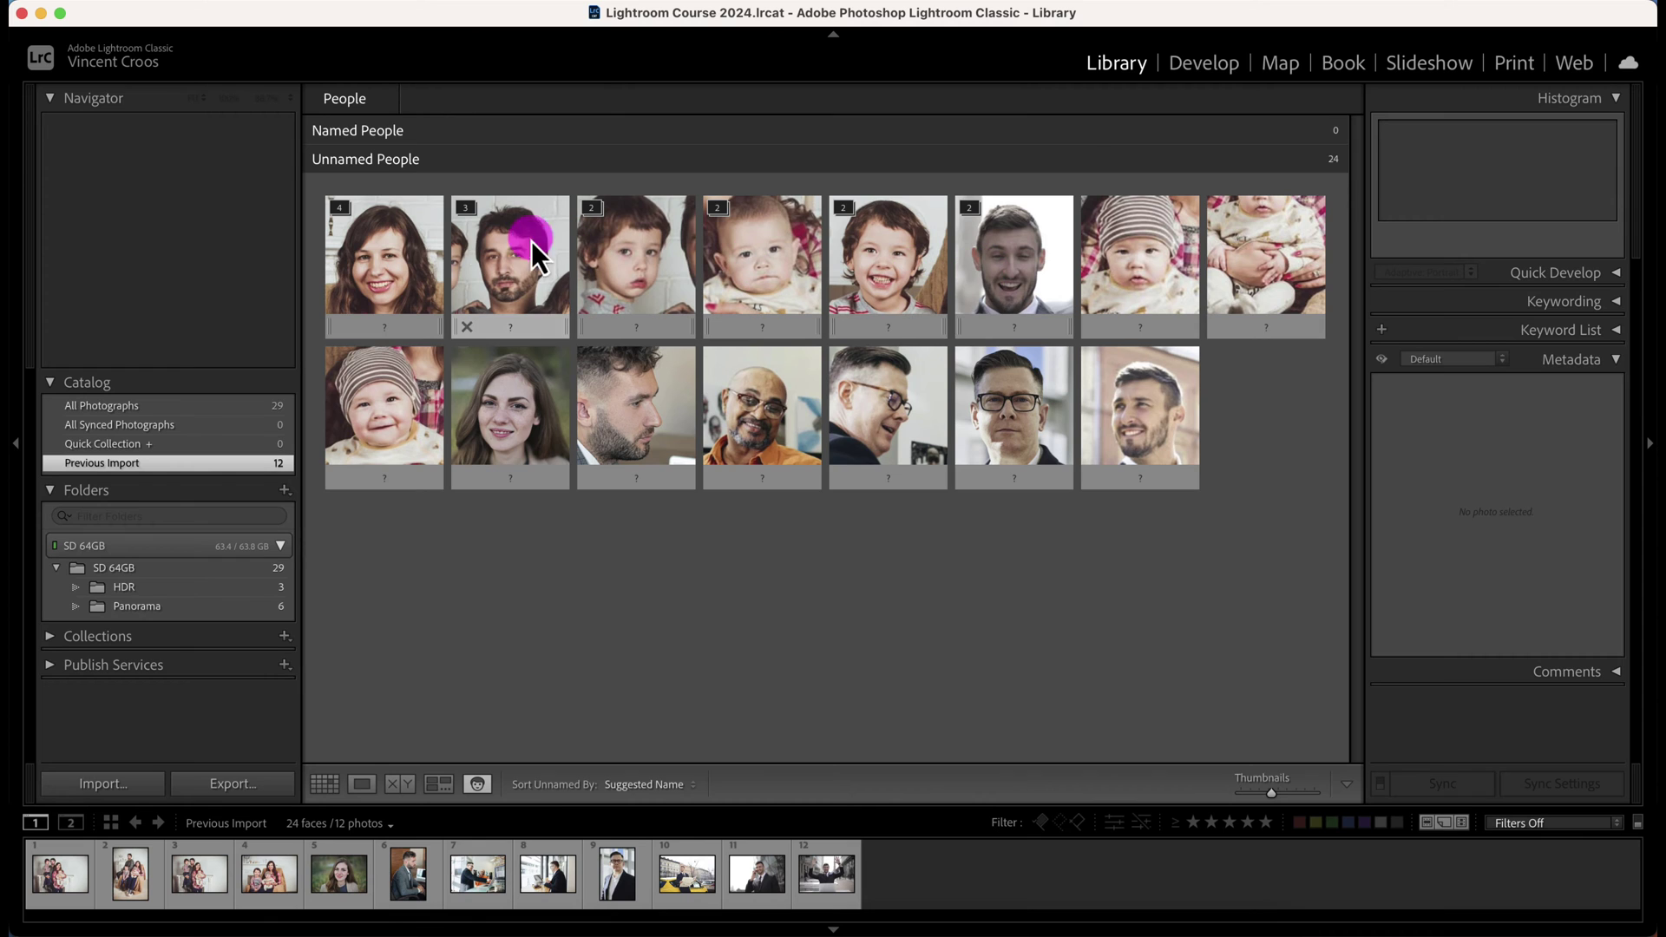
pyautogui.click(341, 208)
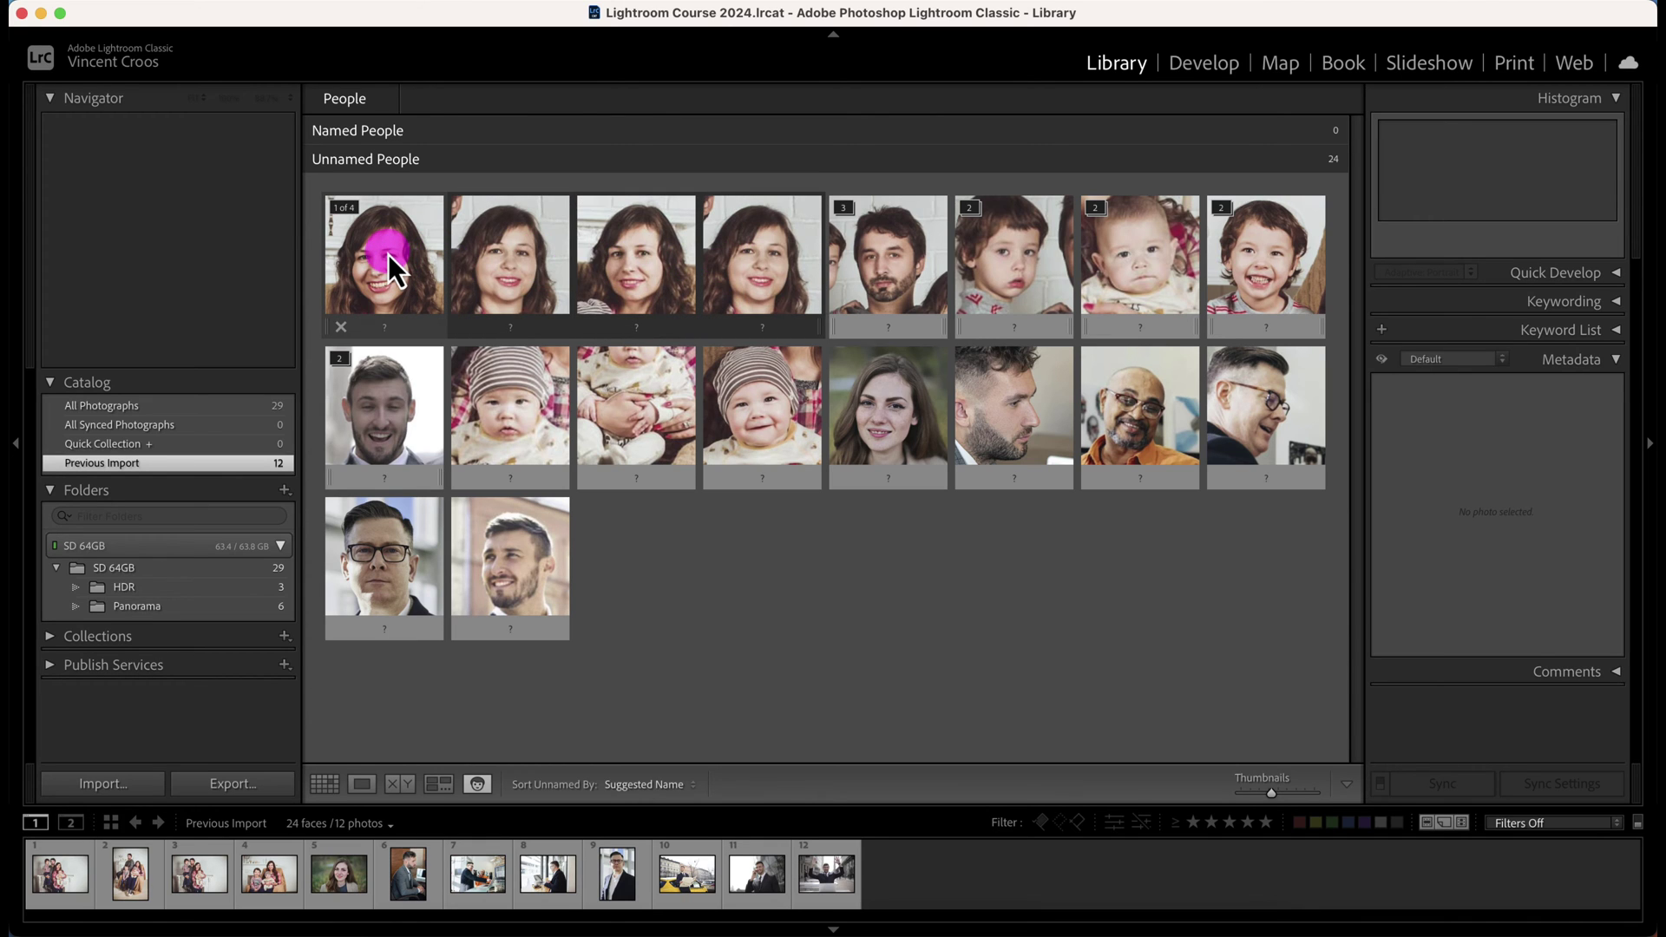
pyautogui.click(347, 212)
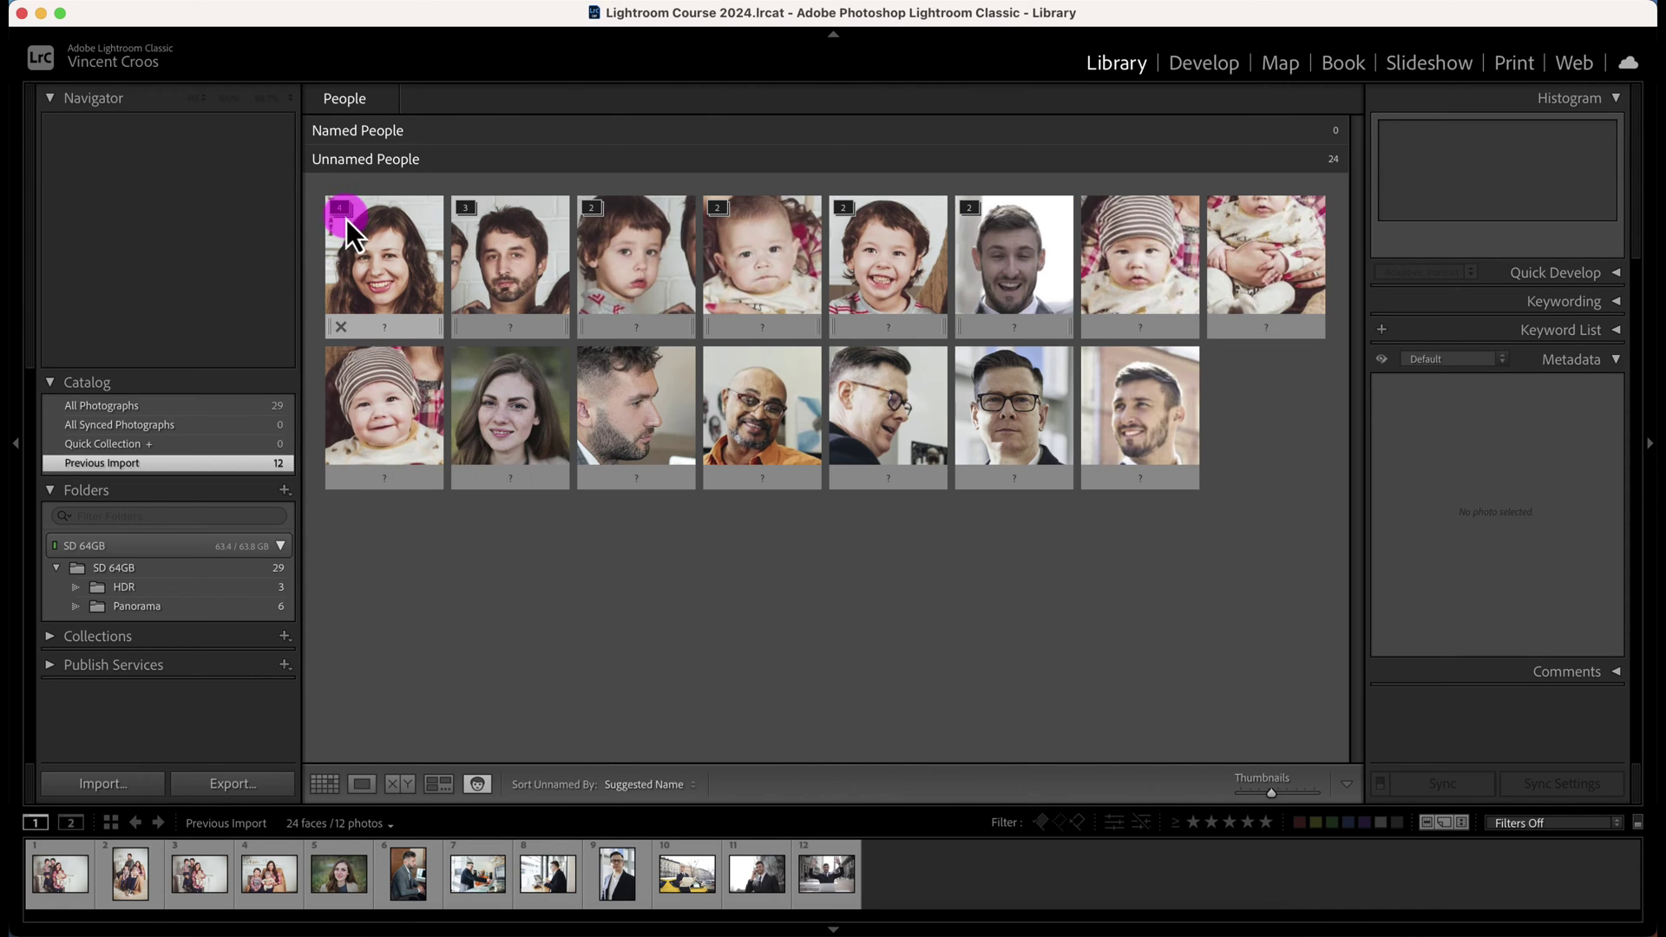
pyautogui.doubleClick(362, 251)
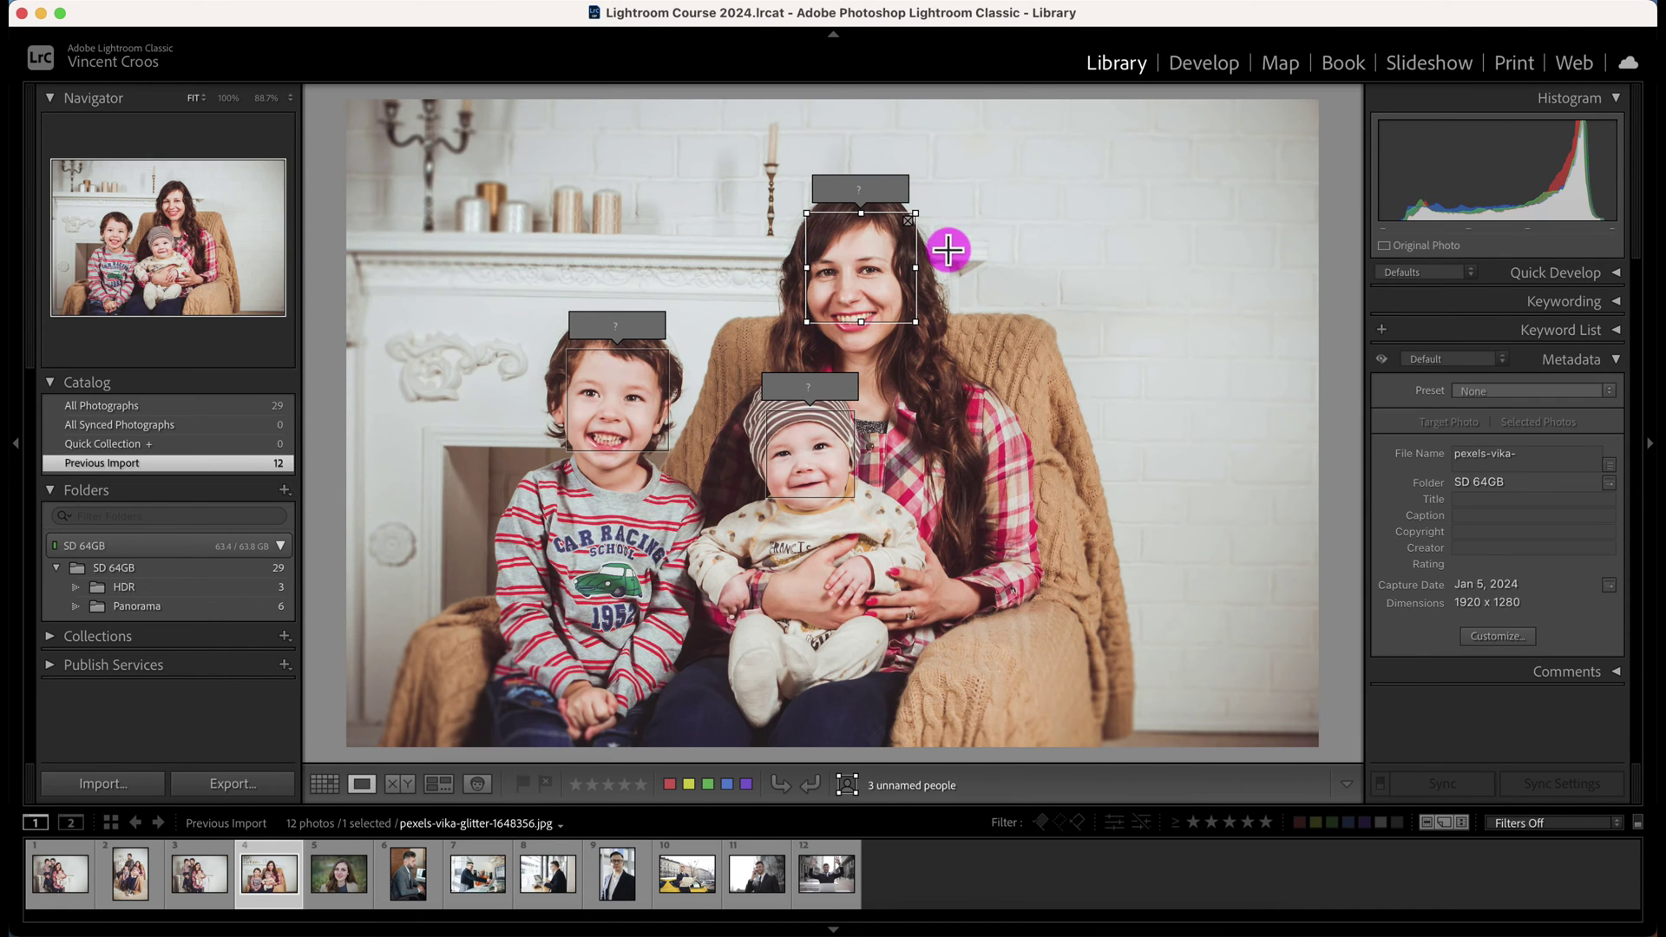
# Name the woman sara, the baby ryan and the boy tommy, then return to Grid
pyautogui.click(876, 200)
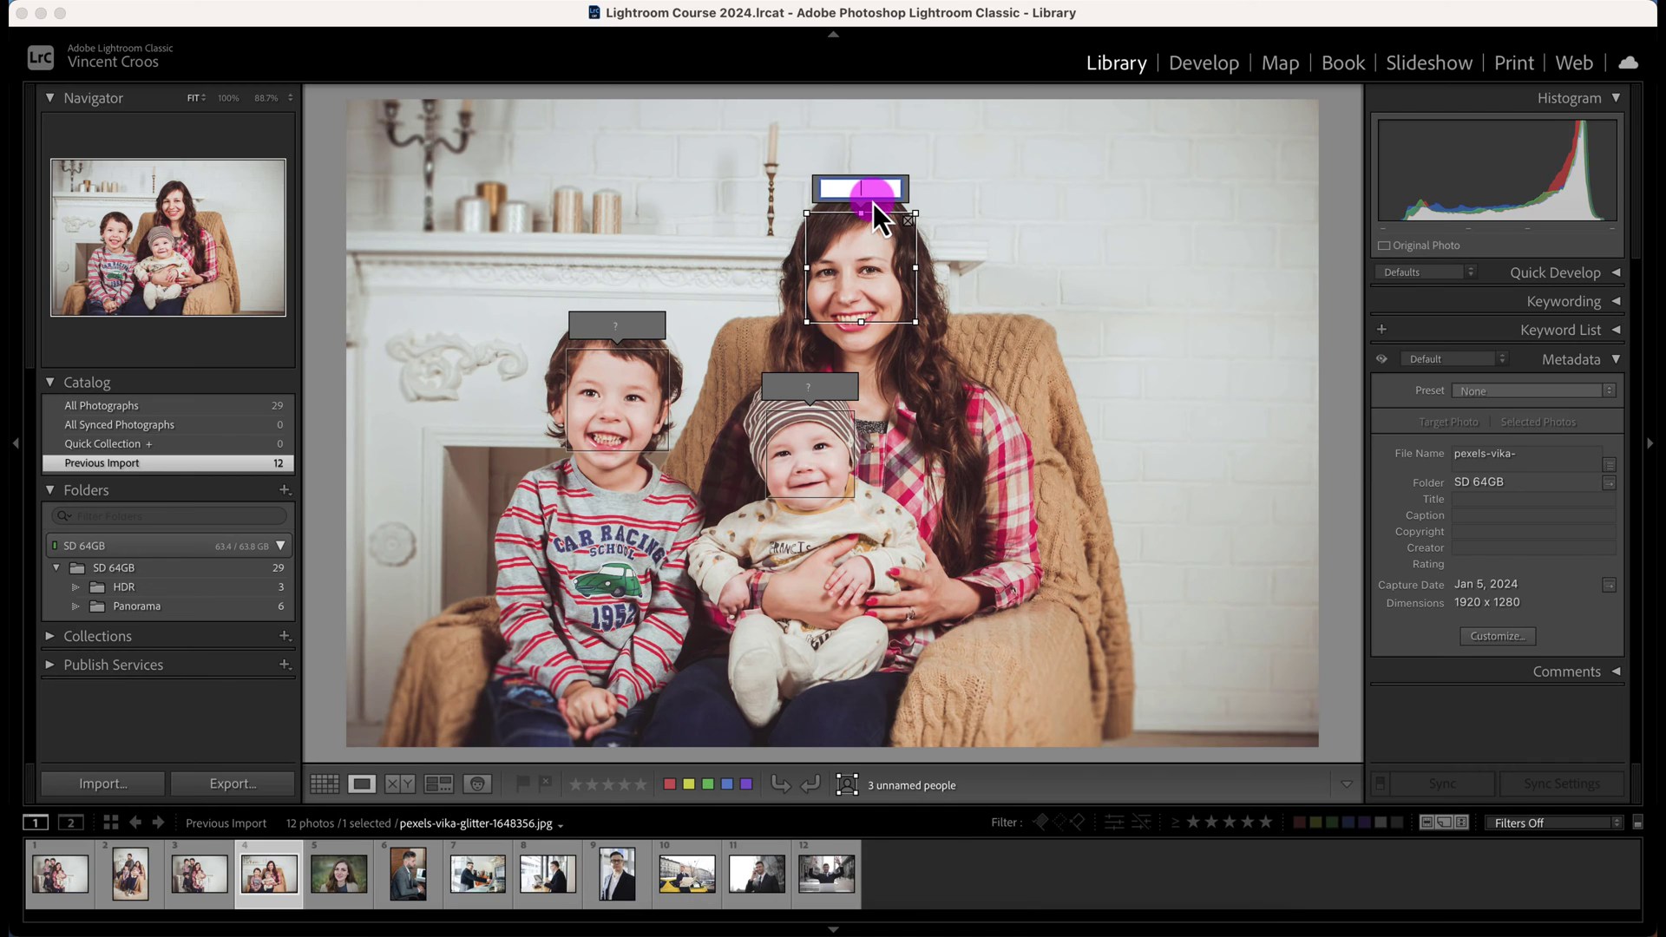
pyautogui.write('sara')
pyautogui.click(873, 205)
pyautogui.click(803, 391)
pyautogui.write('yan')
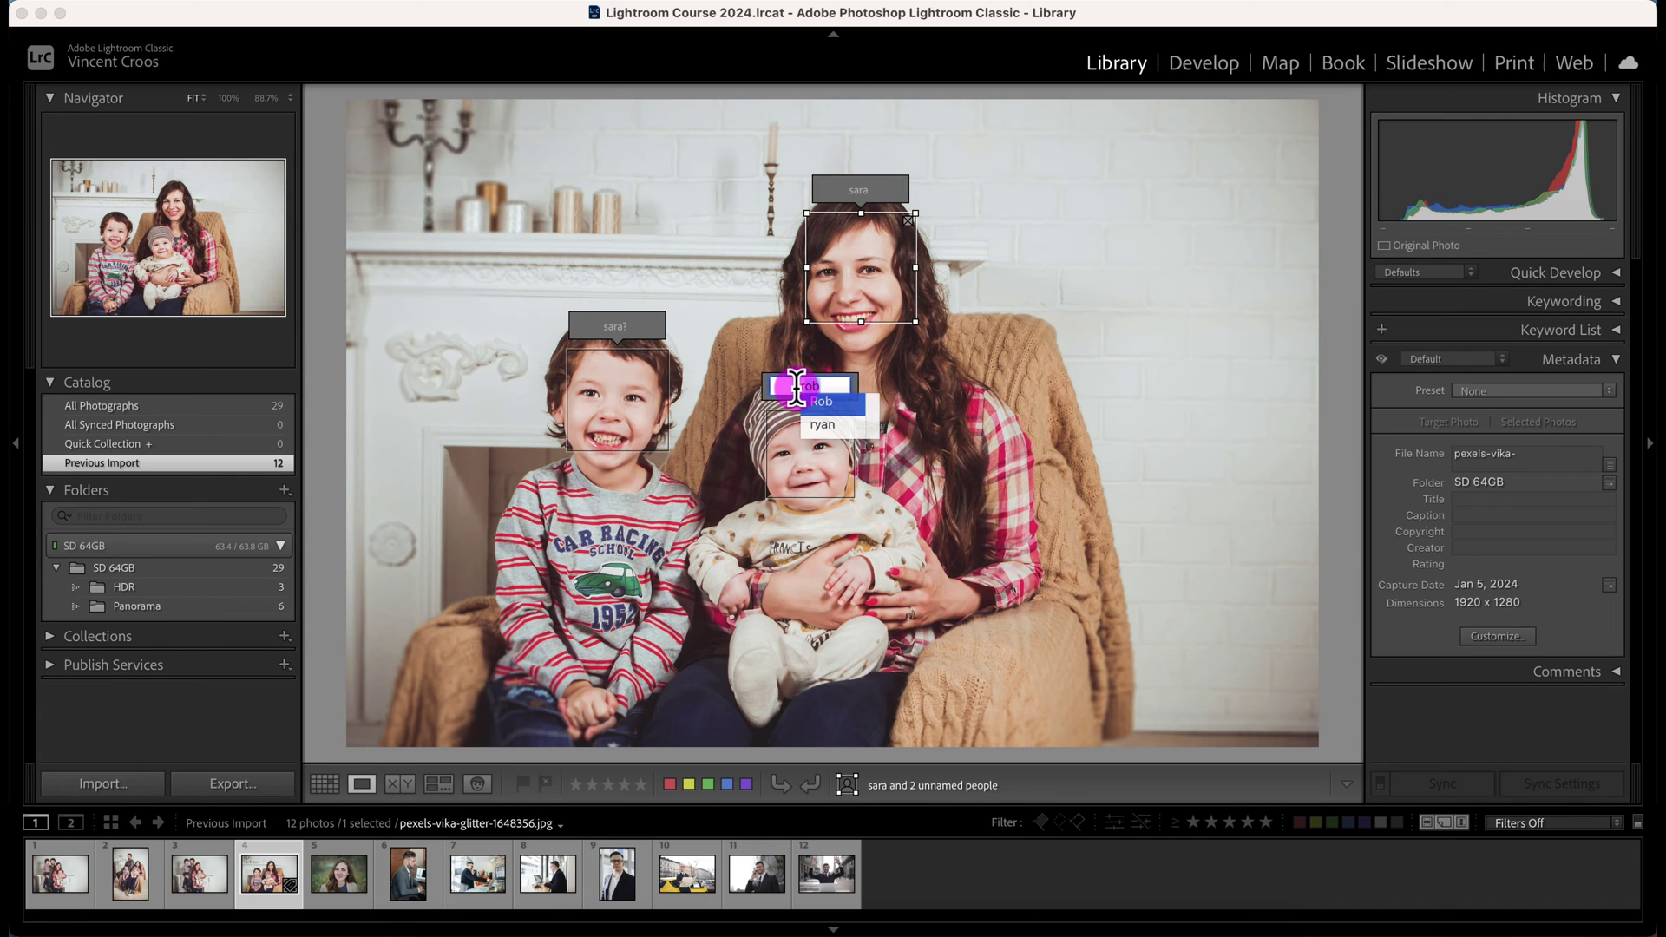
pyautogui.click(613, 326)
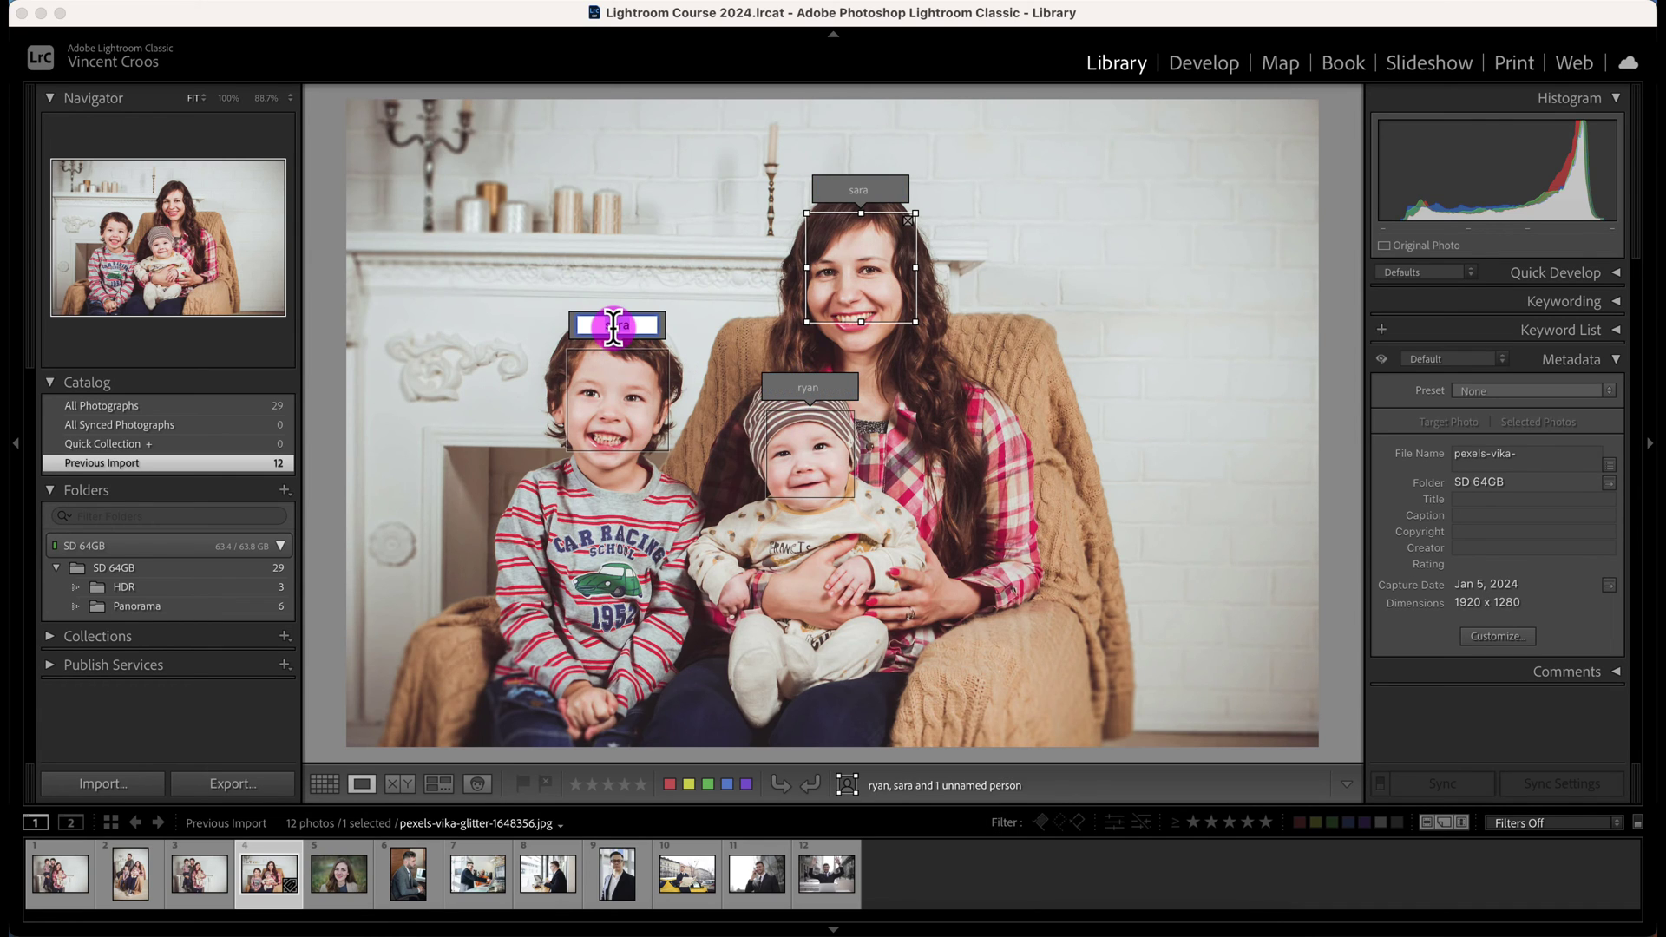
pyautogui.write('tommy')
pyautogui.press('Return')
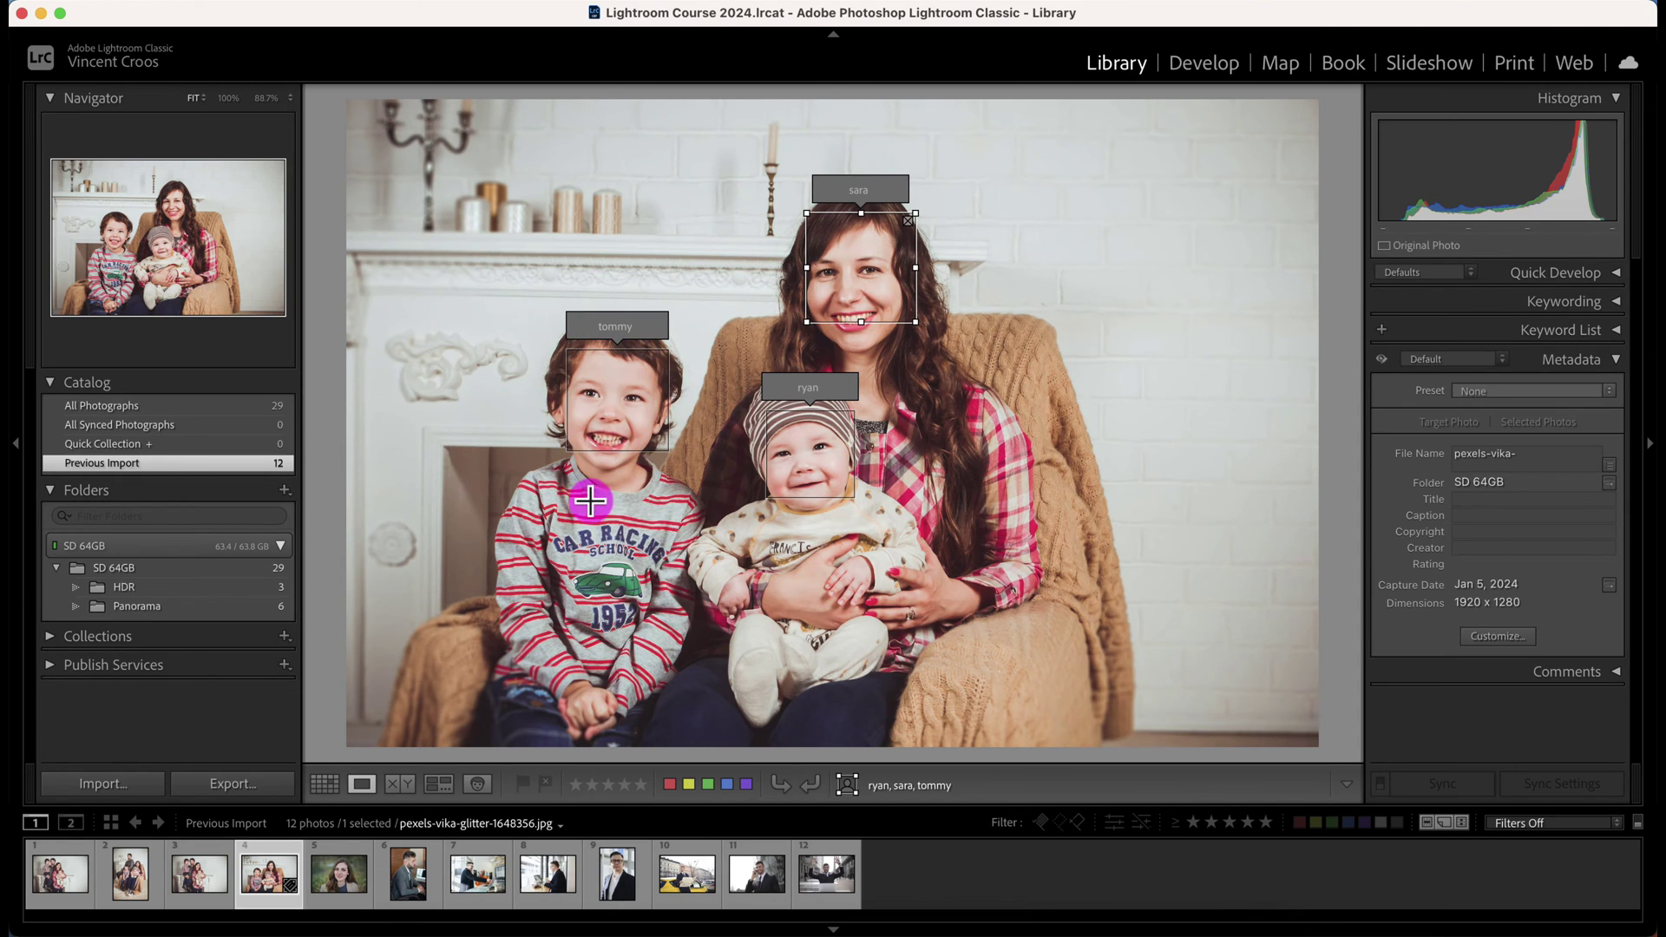
pyautogui.press('g')
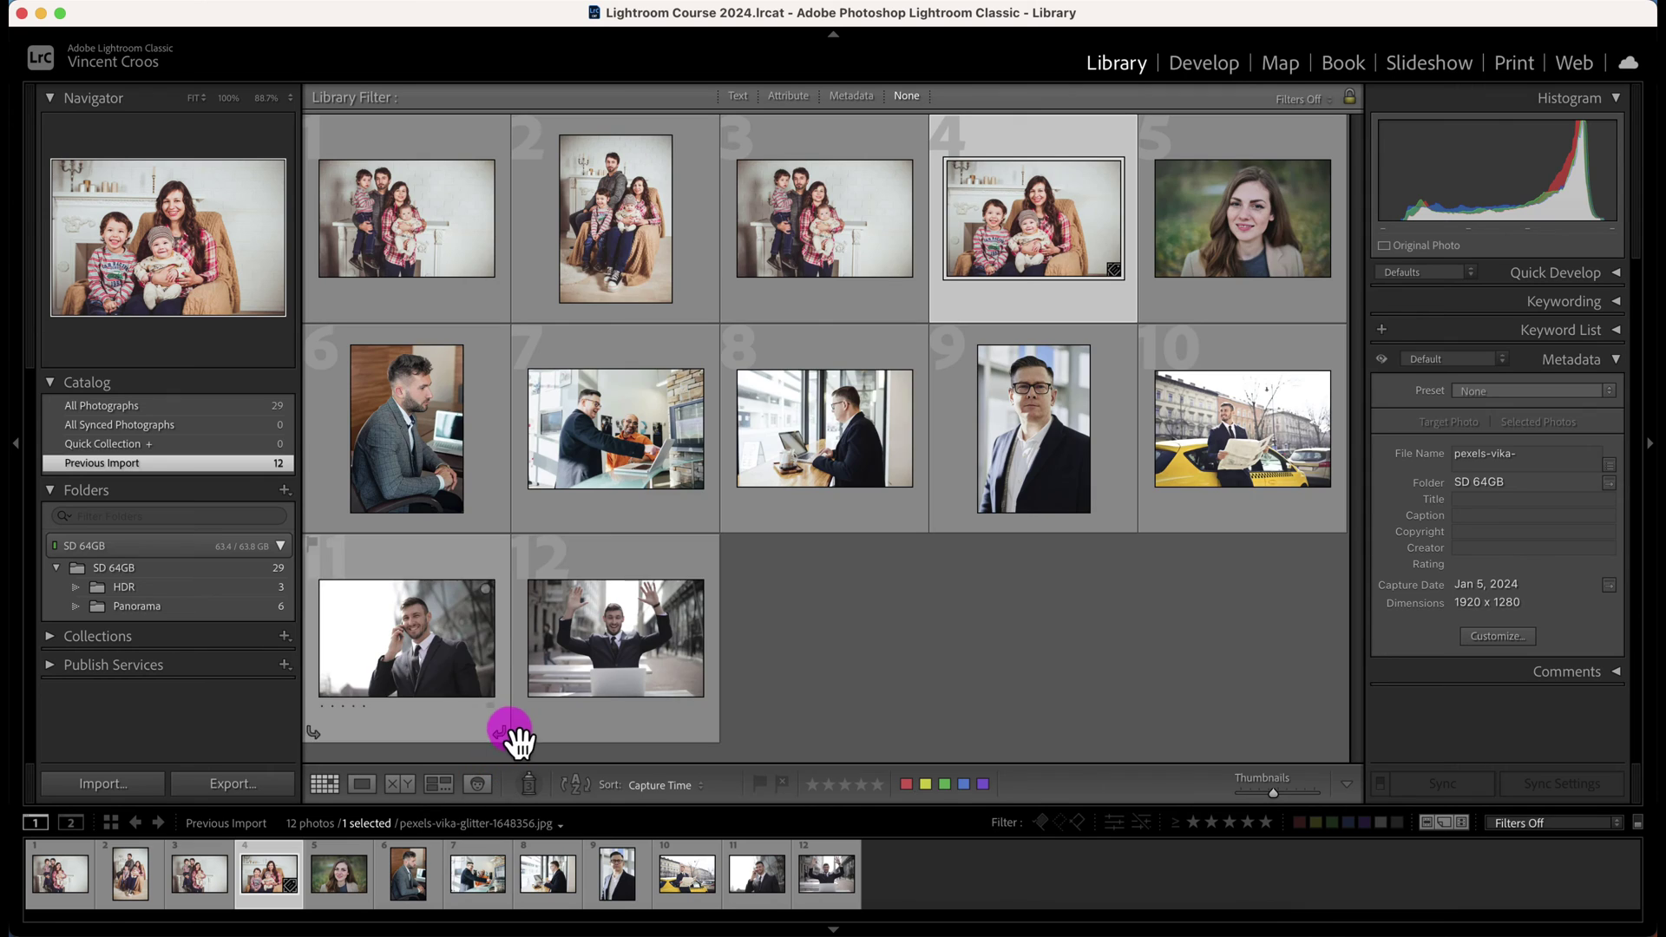
# In People view, confirm the suggested baby faces as ryan
pyautogui.click(478, 784)
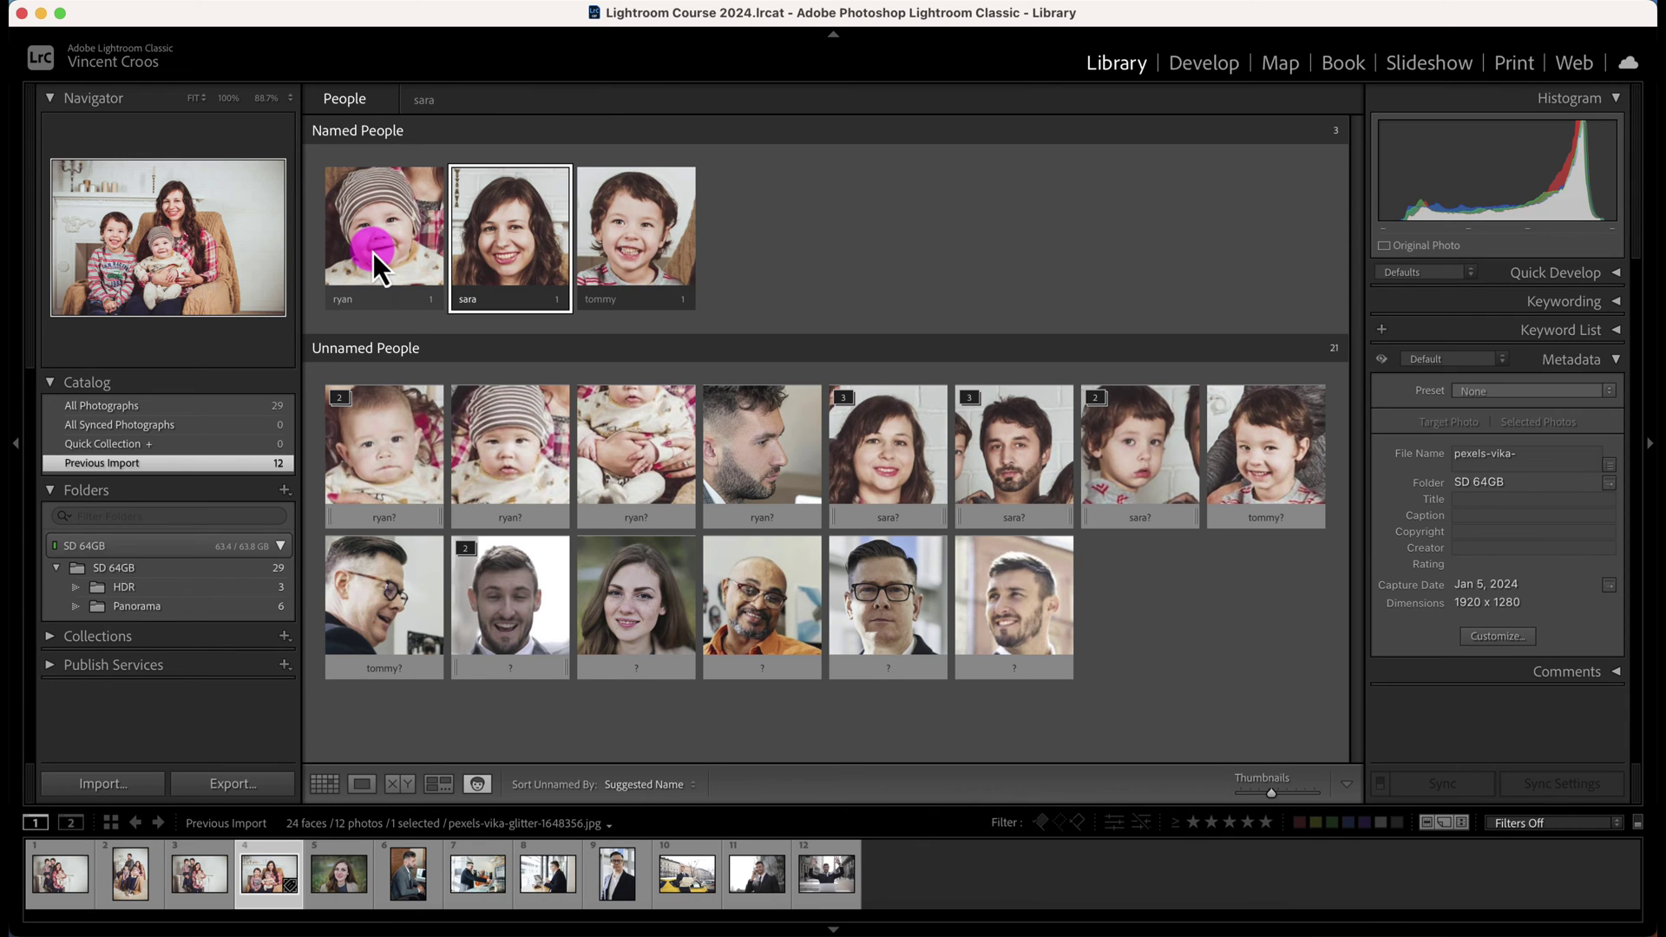
pyautogui.click(343, 397)
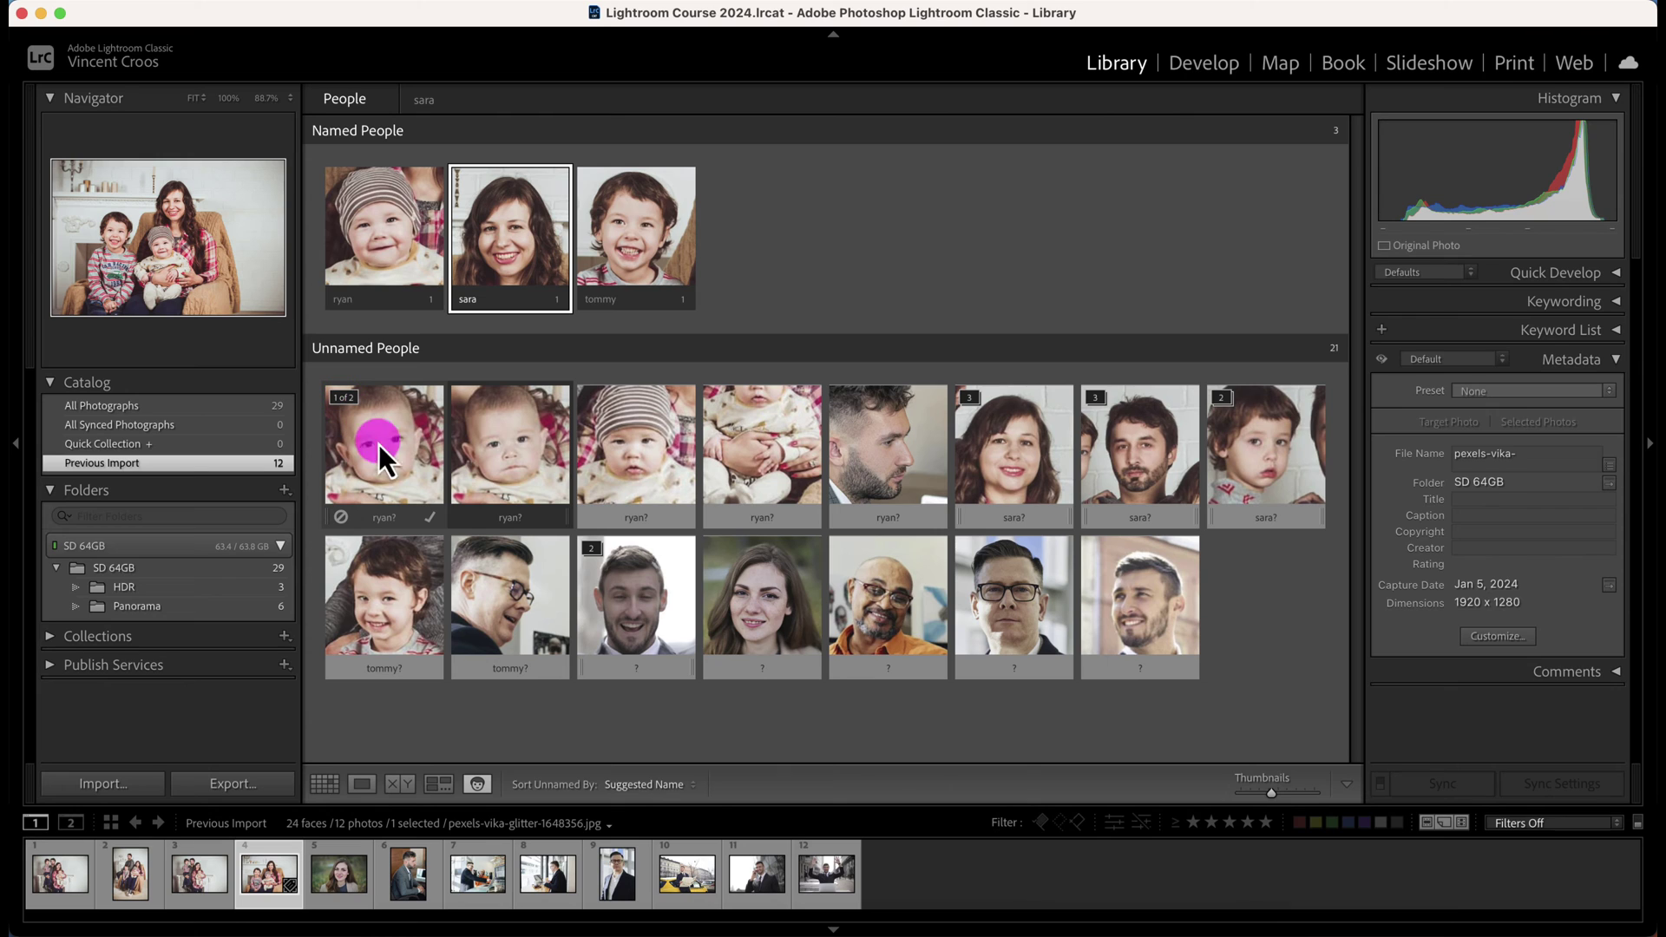
pyautogui.click(431, 517)
pyautogui.moveTo(392, 441); pyautogui.dragTo(388, 242)
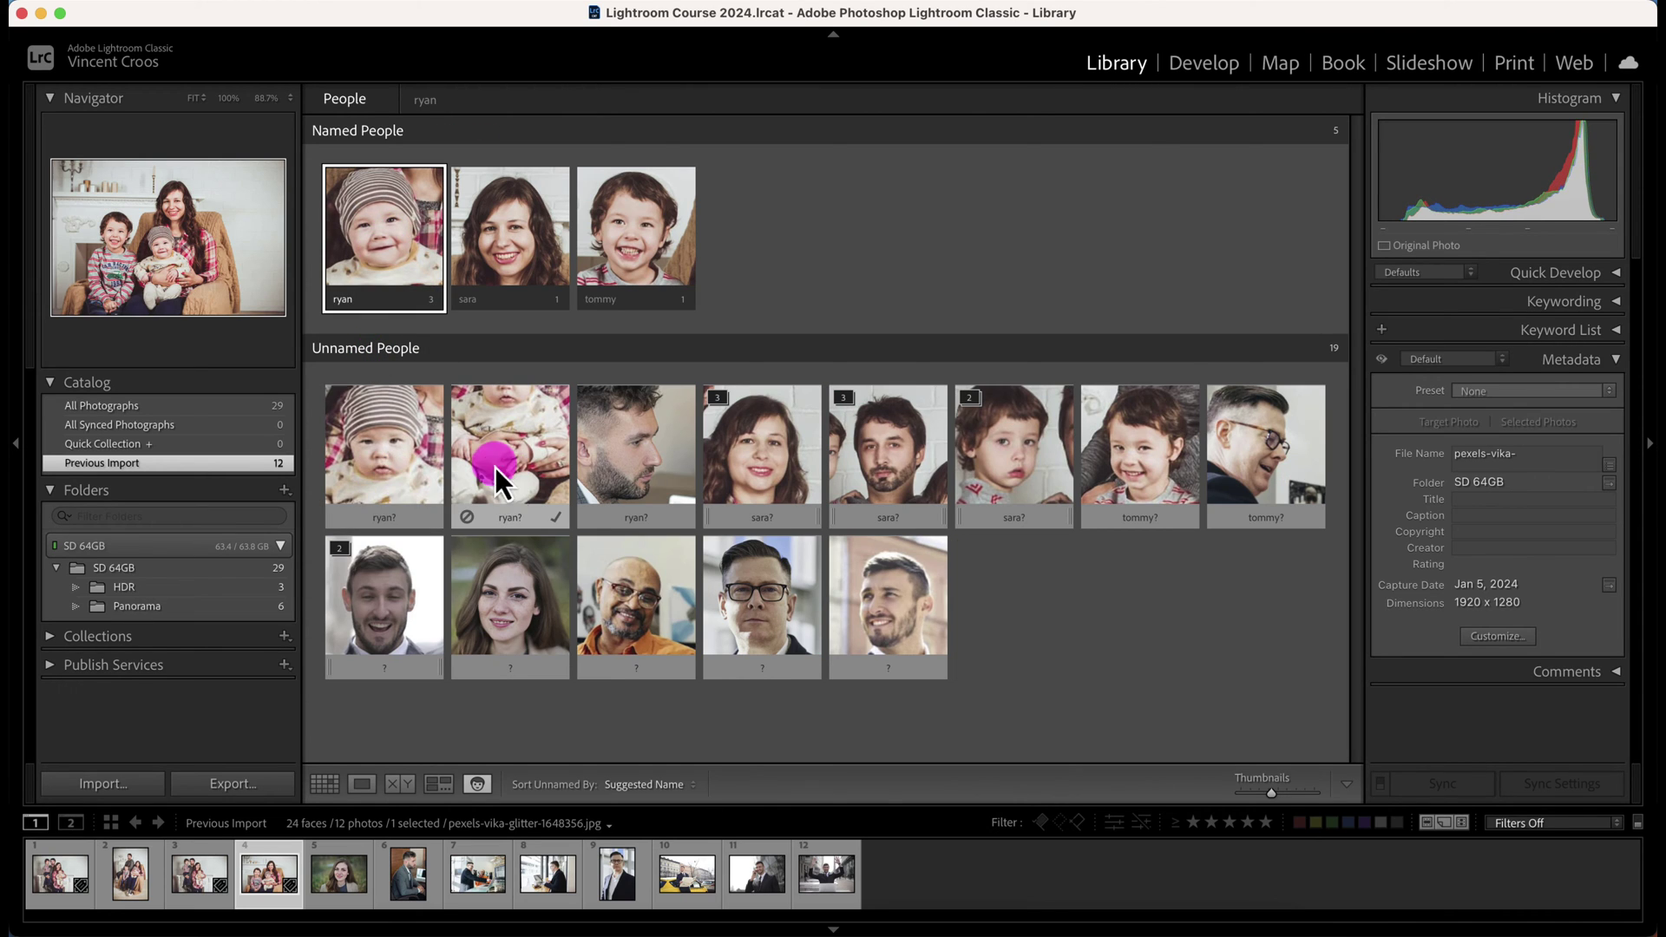
pyautogui.moveTo(383, 450); pyautogui.dragTo(388, 238)
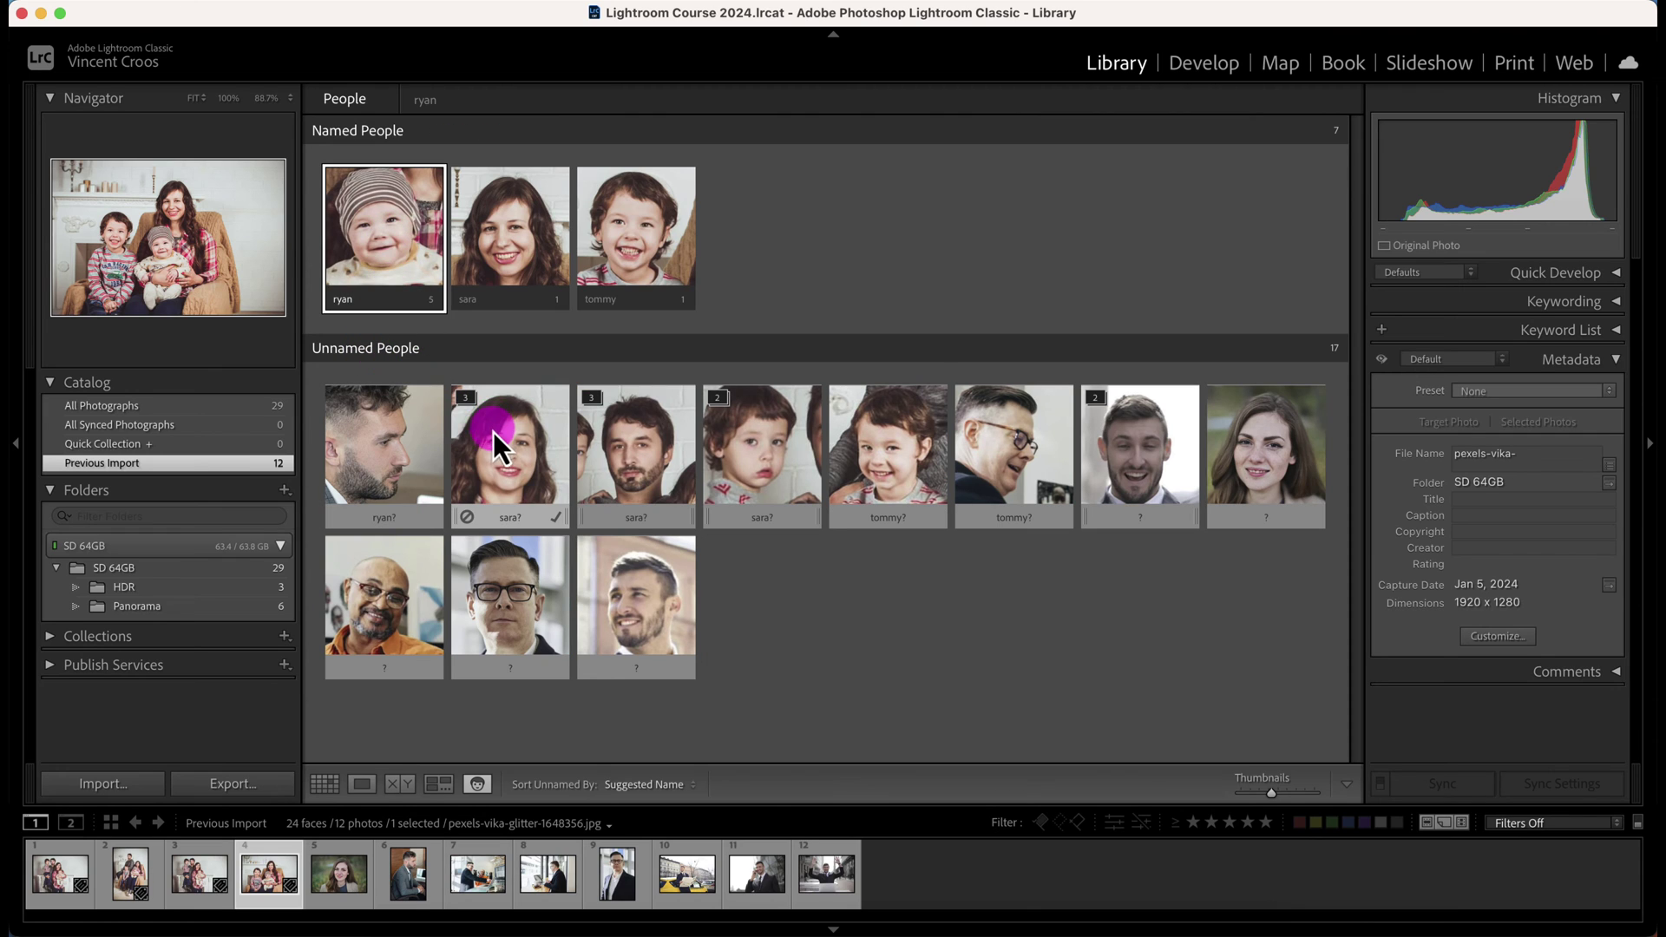
# Add the three suggested sara faces to sara and open the second family photo
pyautogui.click(460, 399)
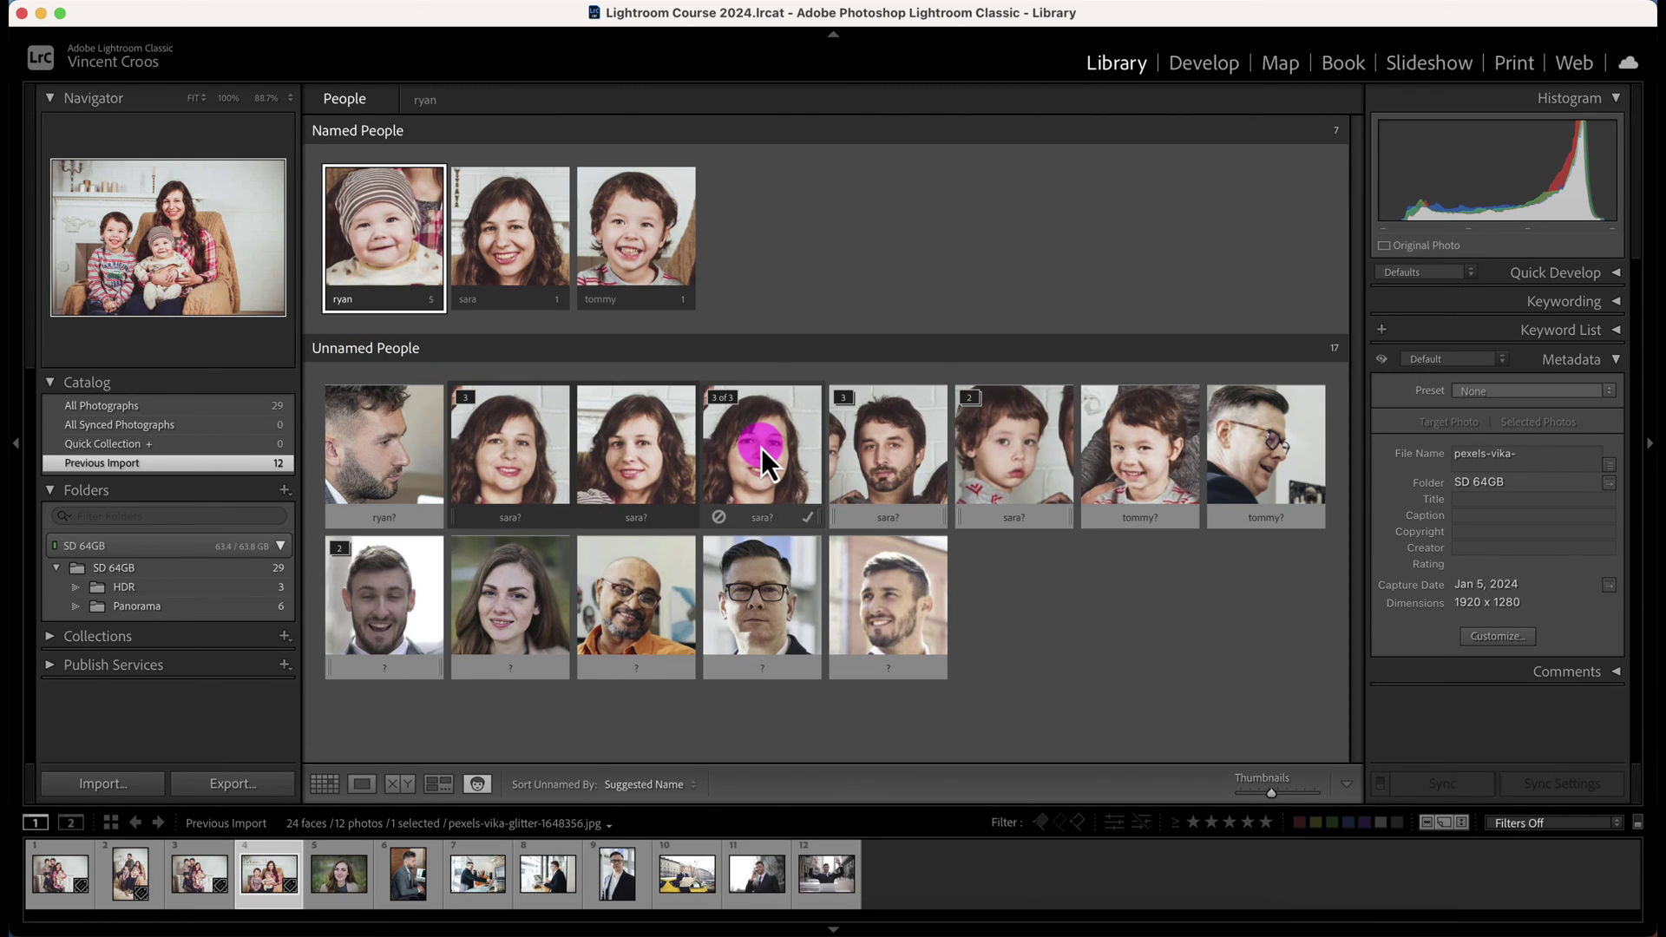
pyautogui.moveTo(492, 406); pyautogui.dragTo(510, 227)
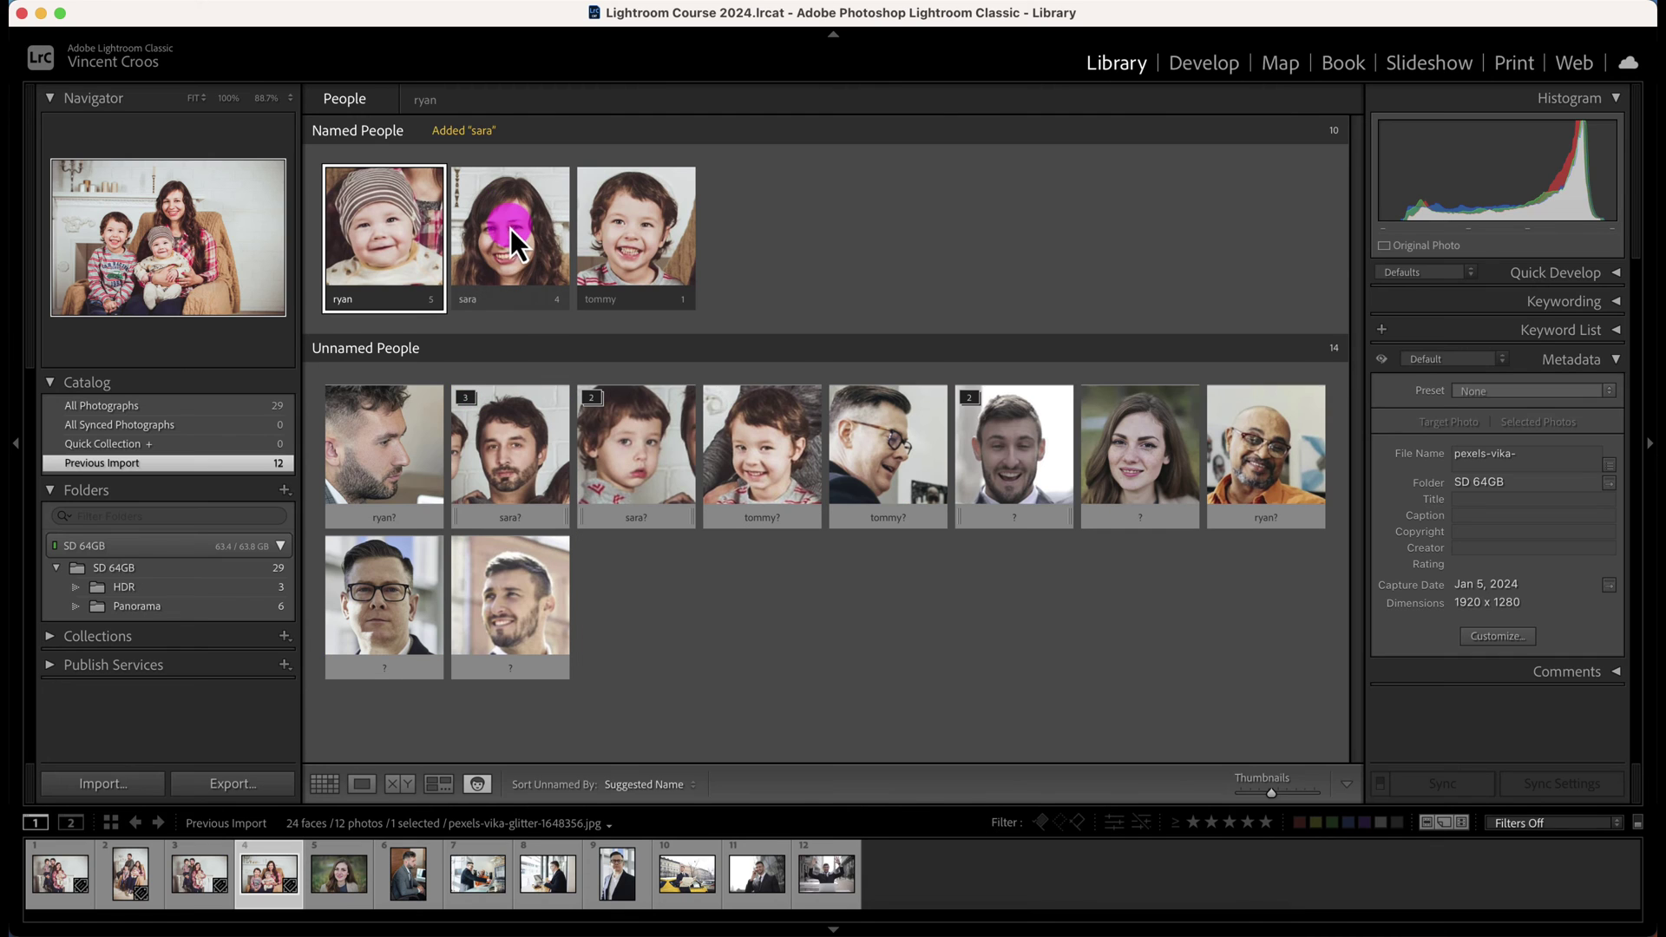
pyautogui.doubleClick(507, 446)
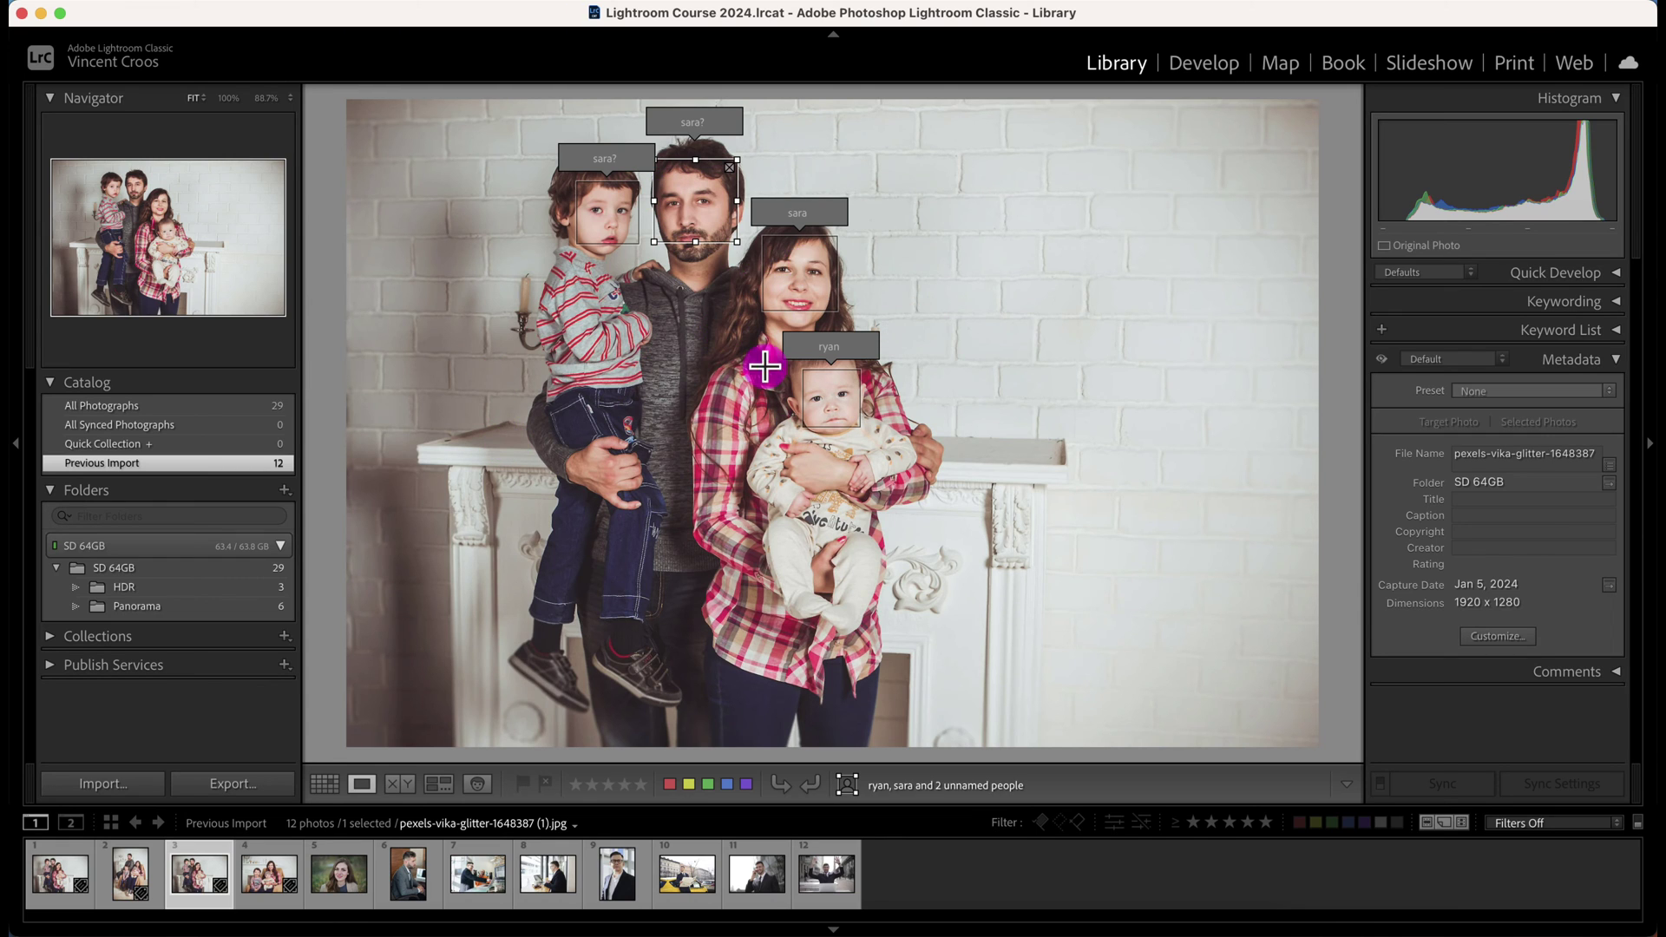
# Tag the father's face as john instead of the sara suggestion
pyautogui.click(692, 122)
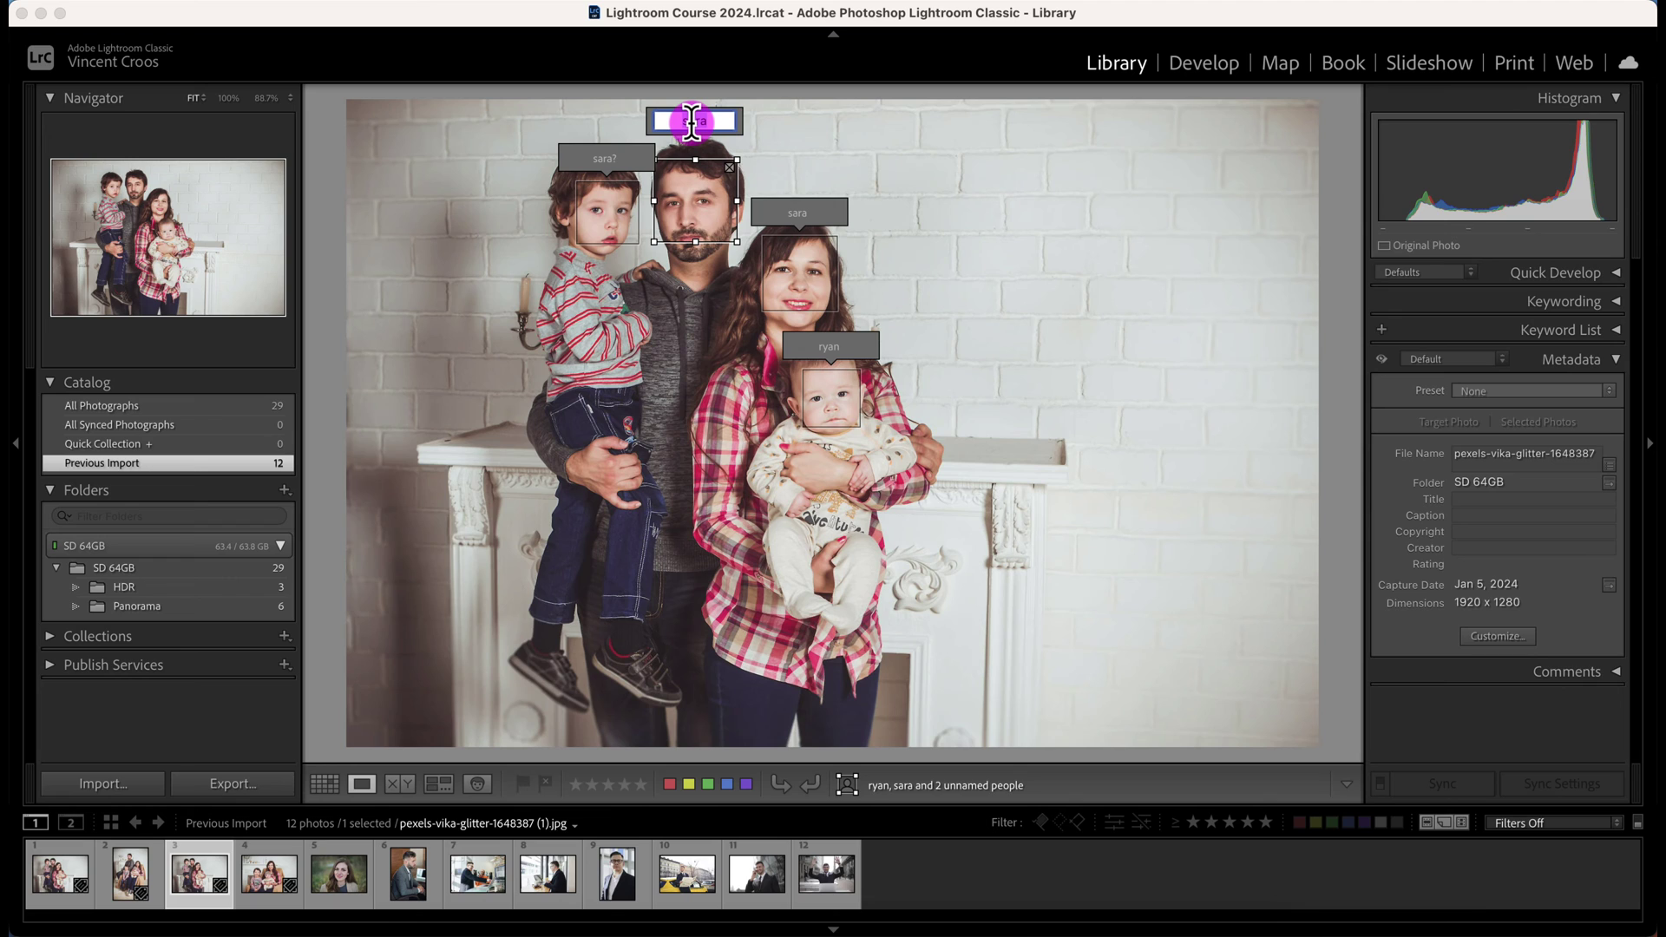
pyautogui.write('jon')
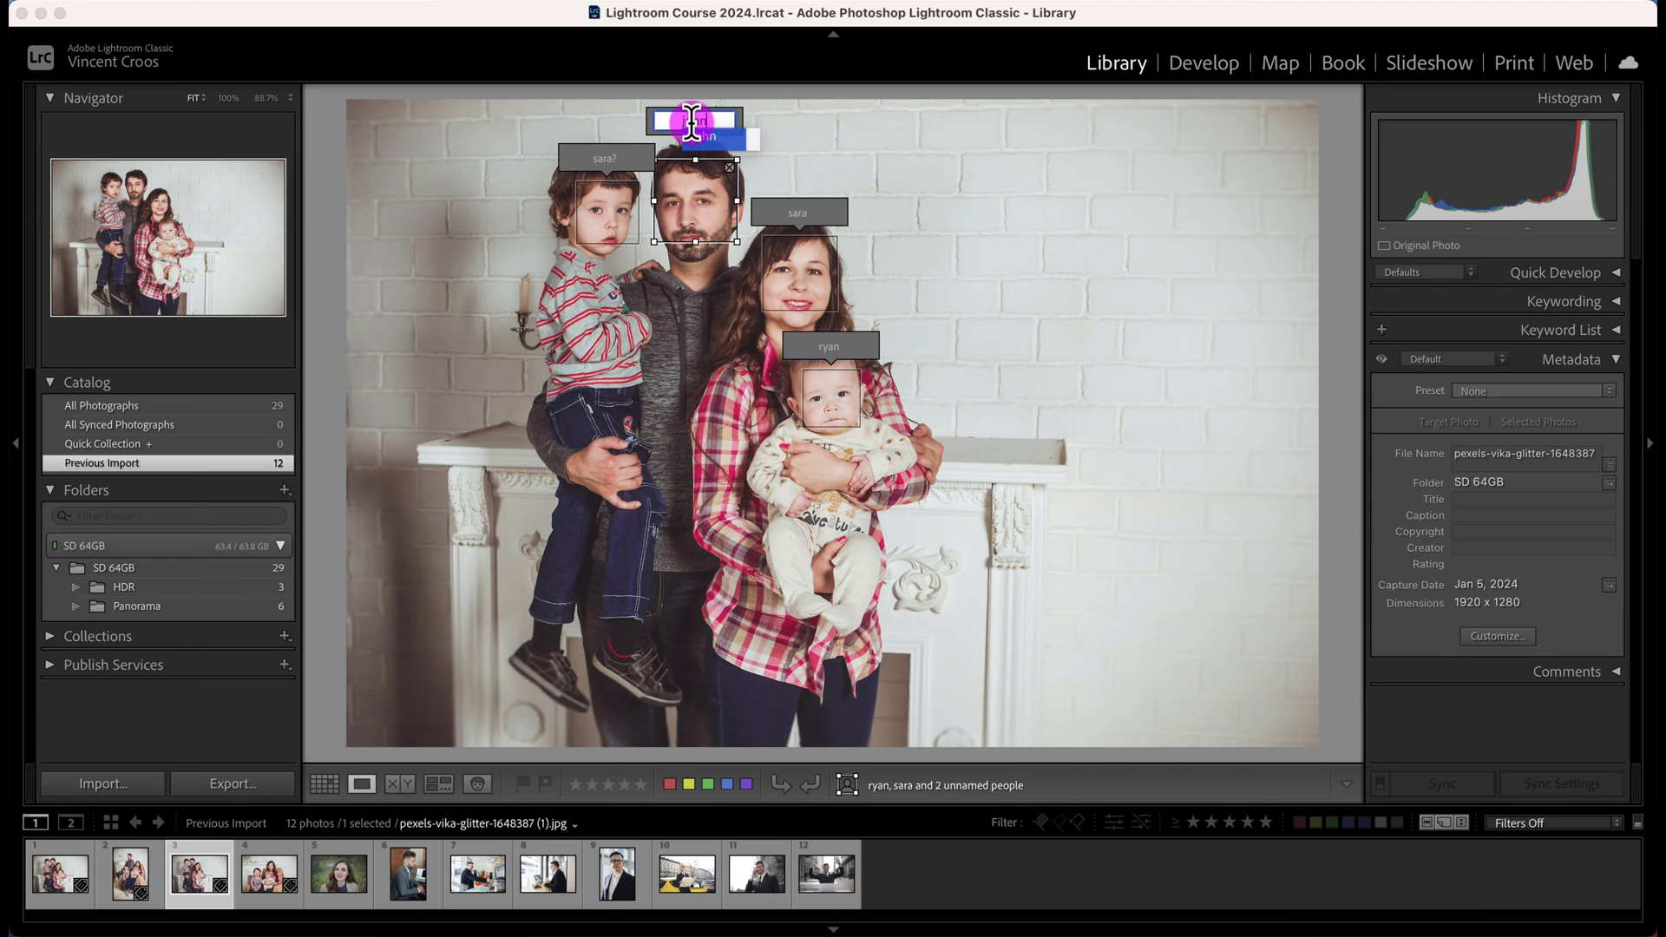
pyautogui.press('Return')
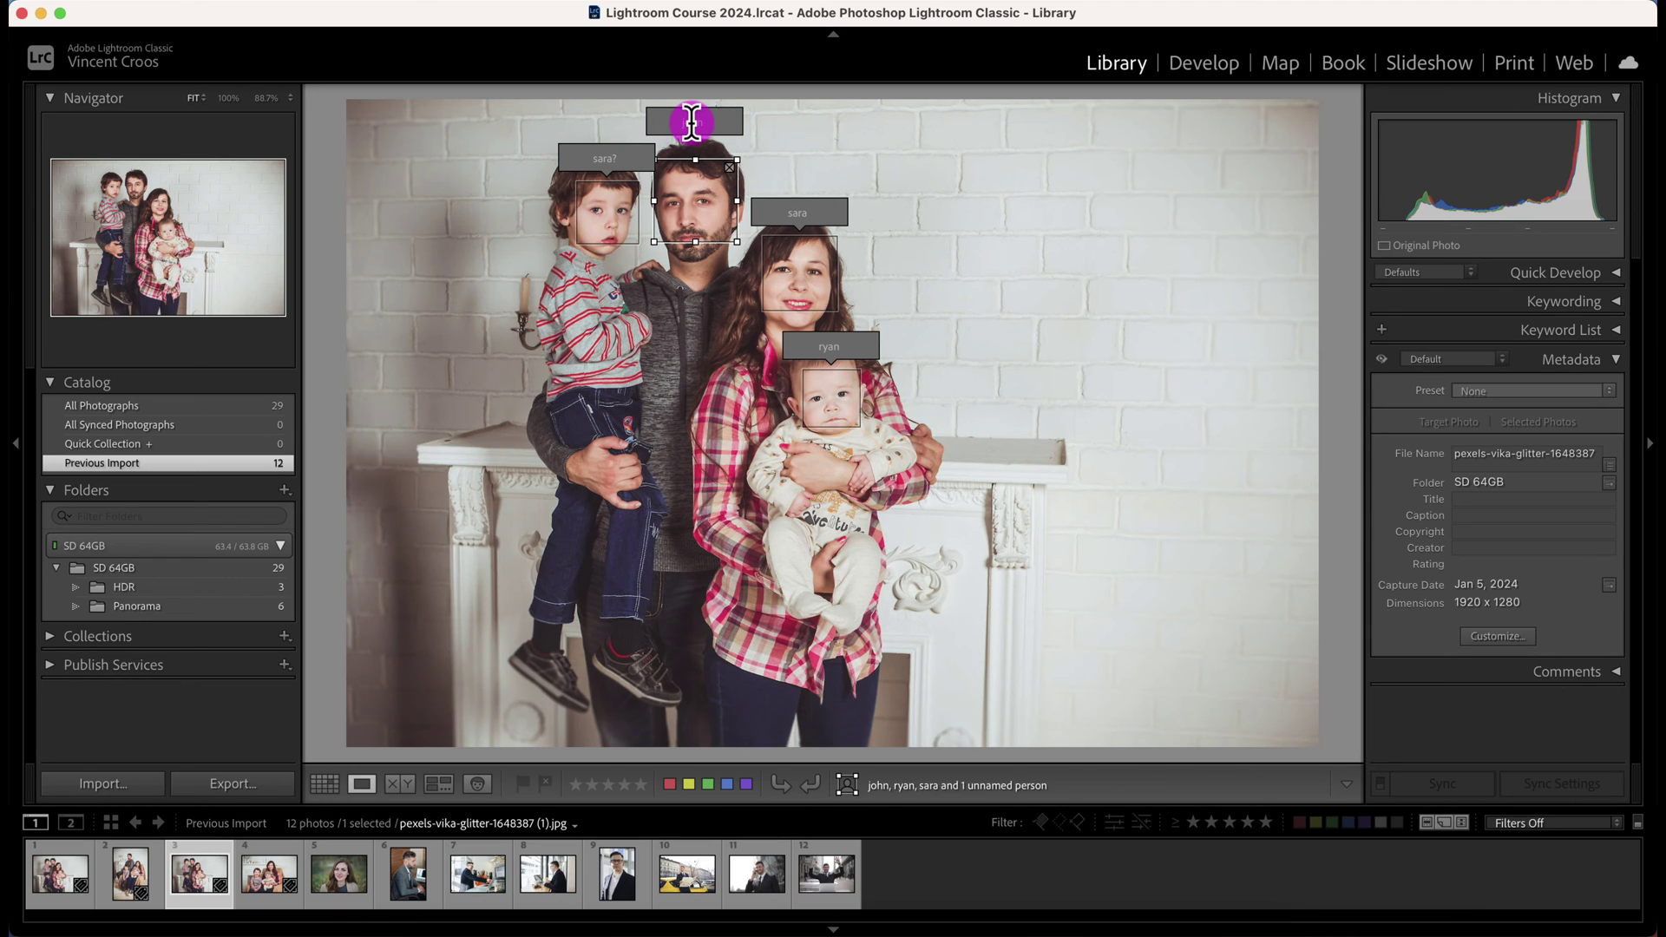
# Reject the wrong john suggestion and name that man's face Rob
pyautogui.click(478, 785)
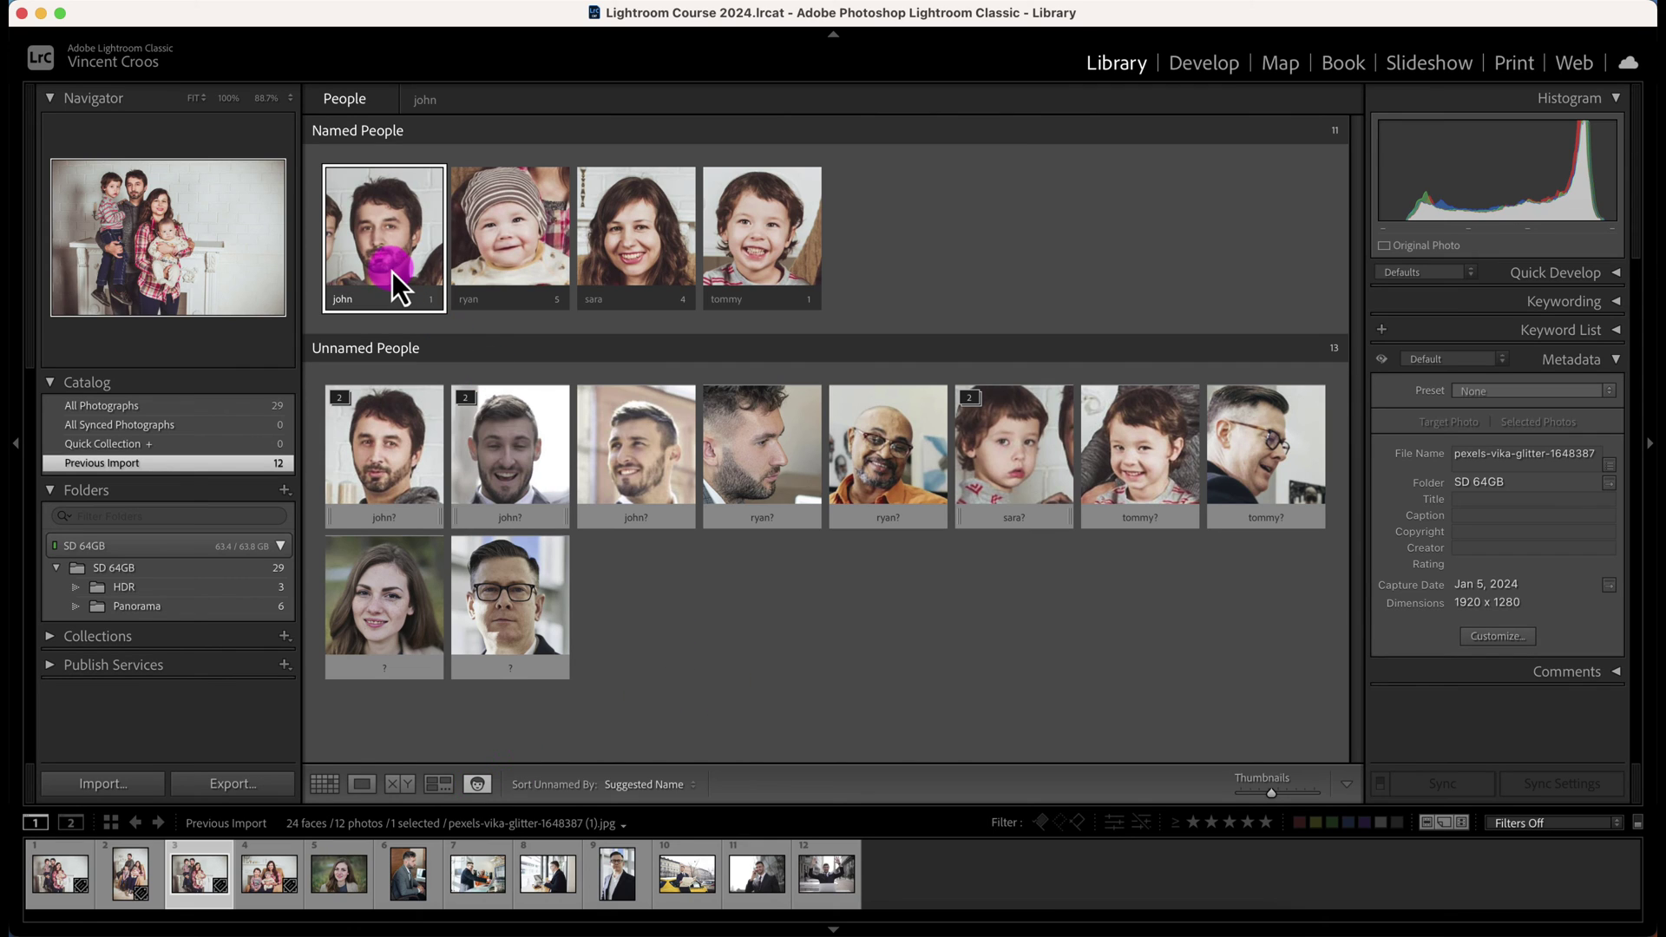
pyautogui.moveTo(482, 492)
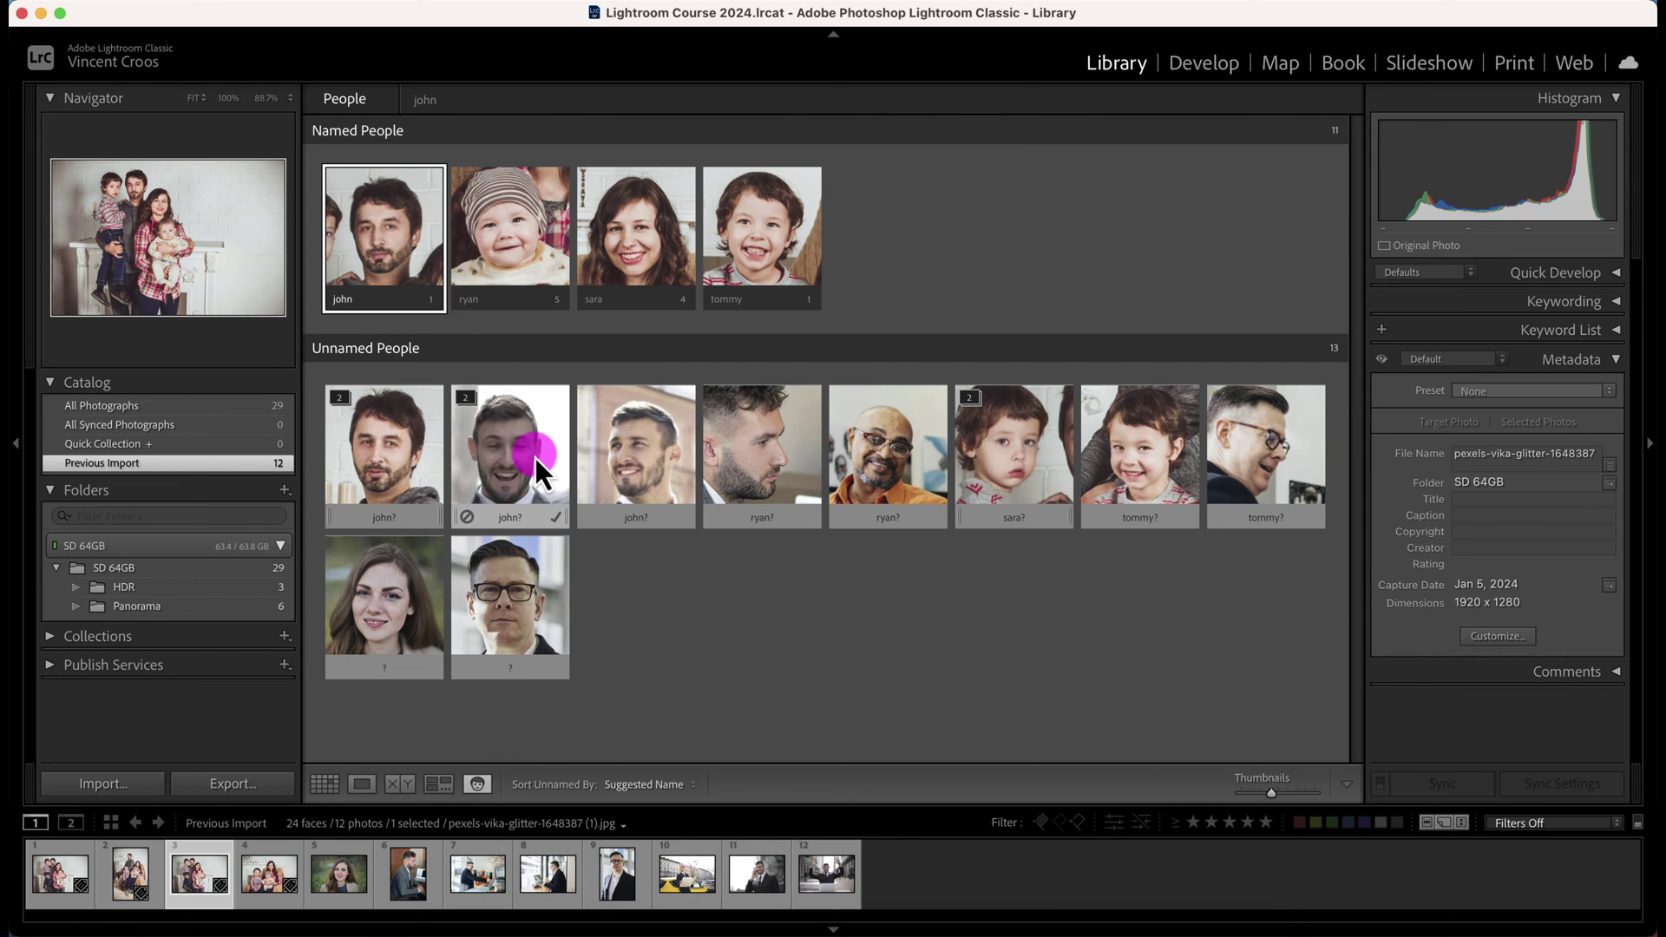
pyautogui.click(471, 523)
pyautogui.click(512, 518)
pyautogui.write('r')
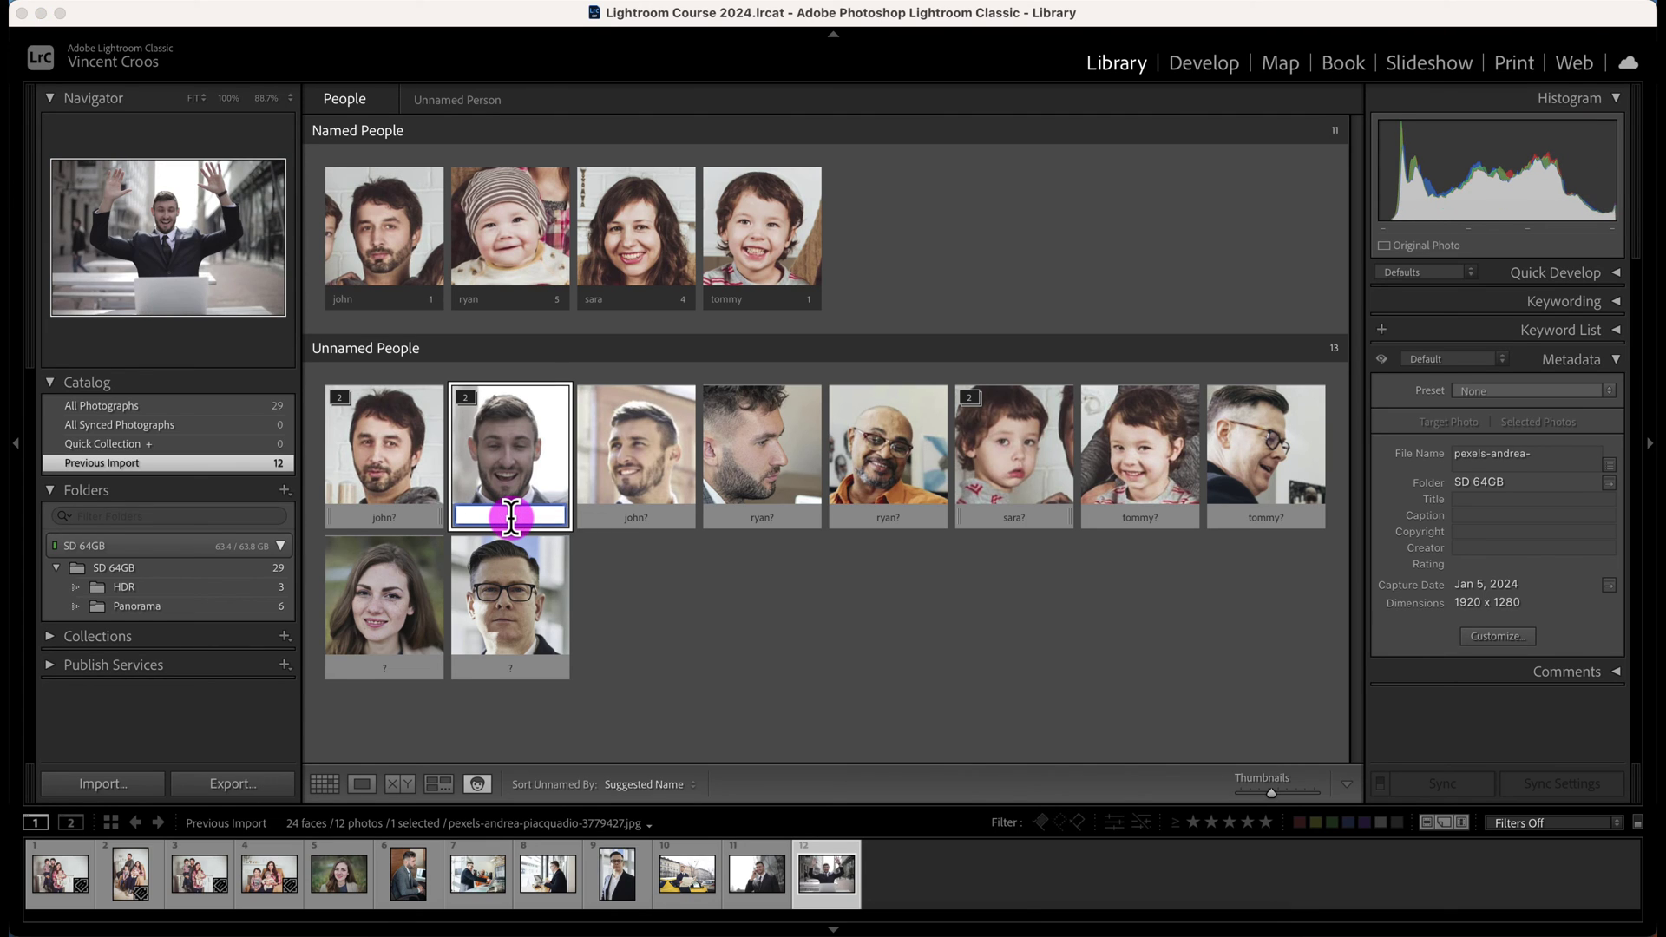
pyautogui.write('Rob')
pyautogui.press('Return')
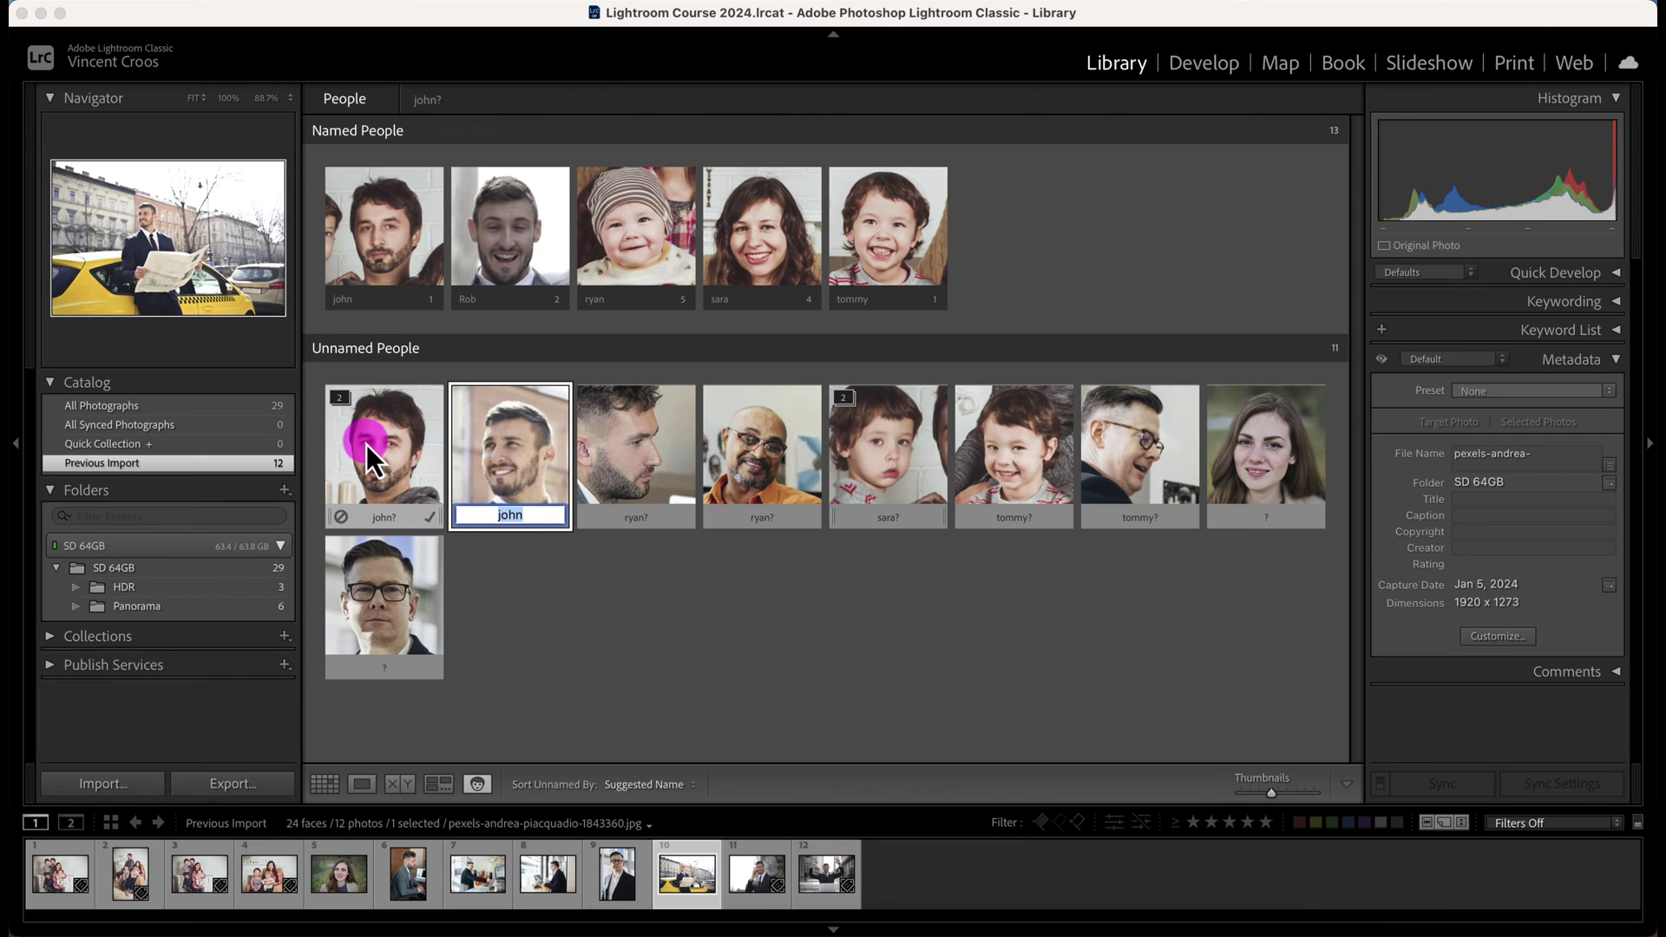
# Add the remaining john suggestions to john and open the office photo with the ryan suggestion
pyautogui.press('Escape')
pyautogui.moveTo(375, 473); pyautogui.dragTo(378, 243)
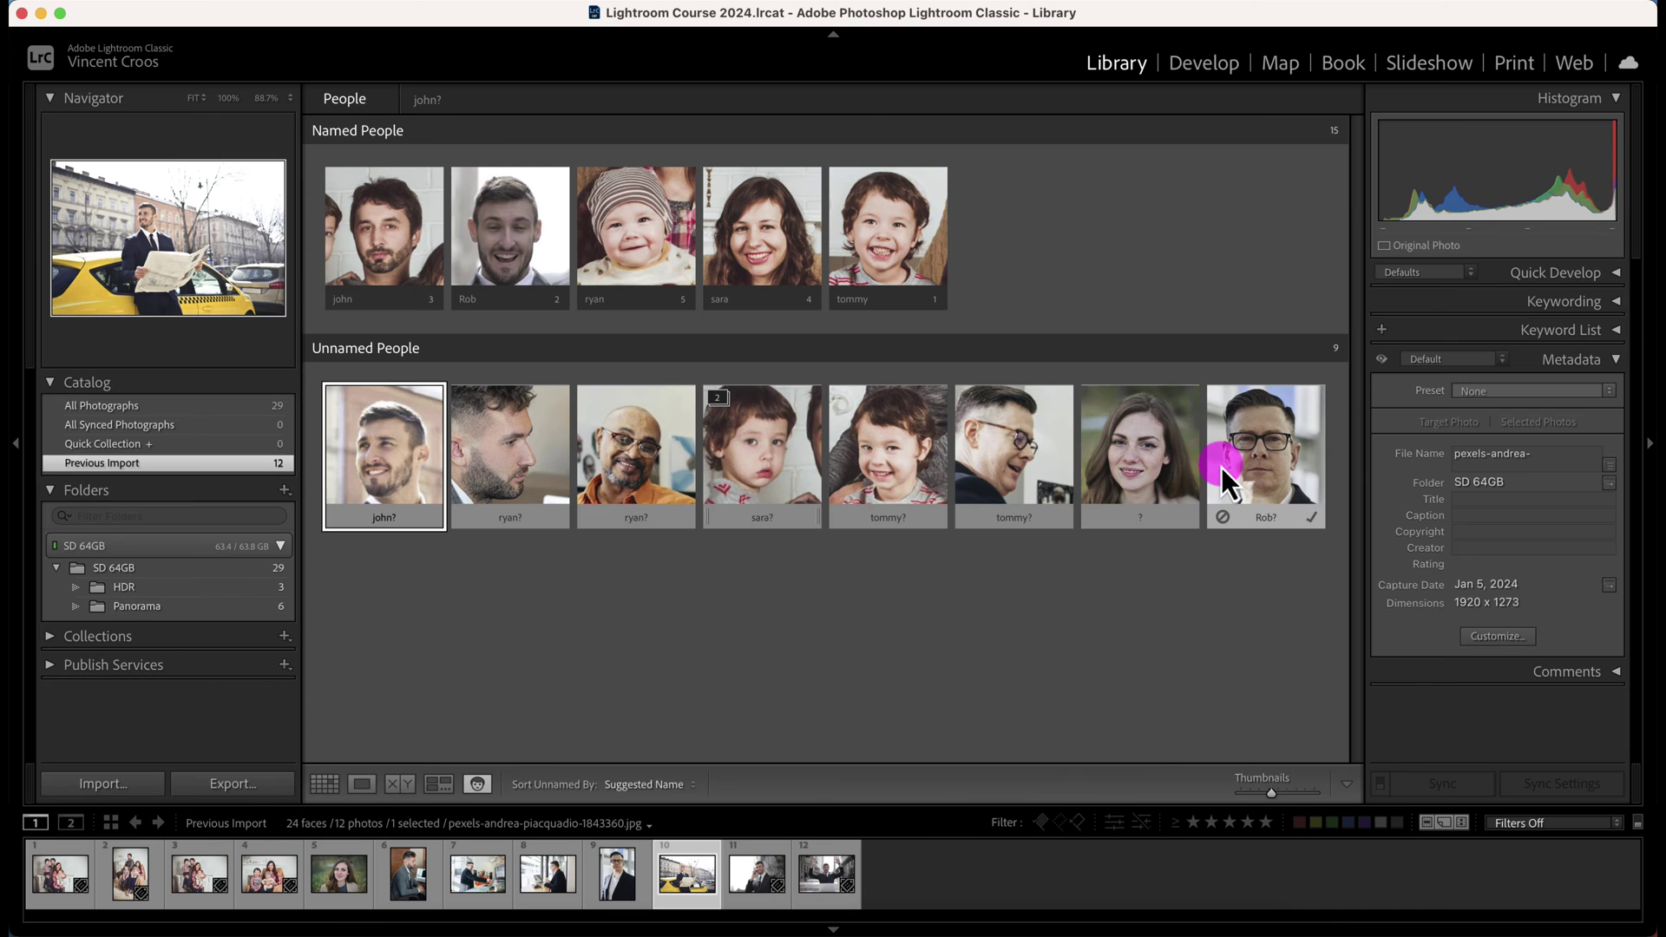
pyautogui.doubleClick(621, 446)
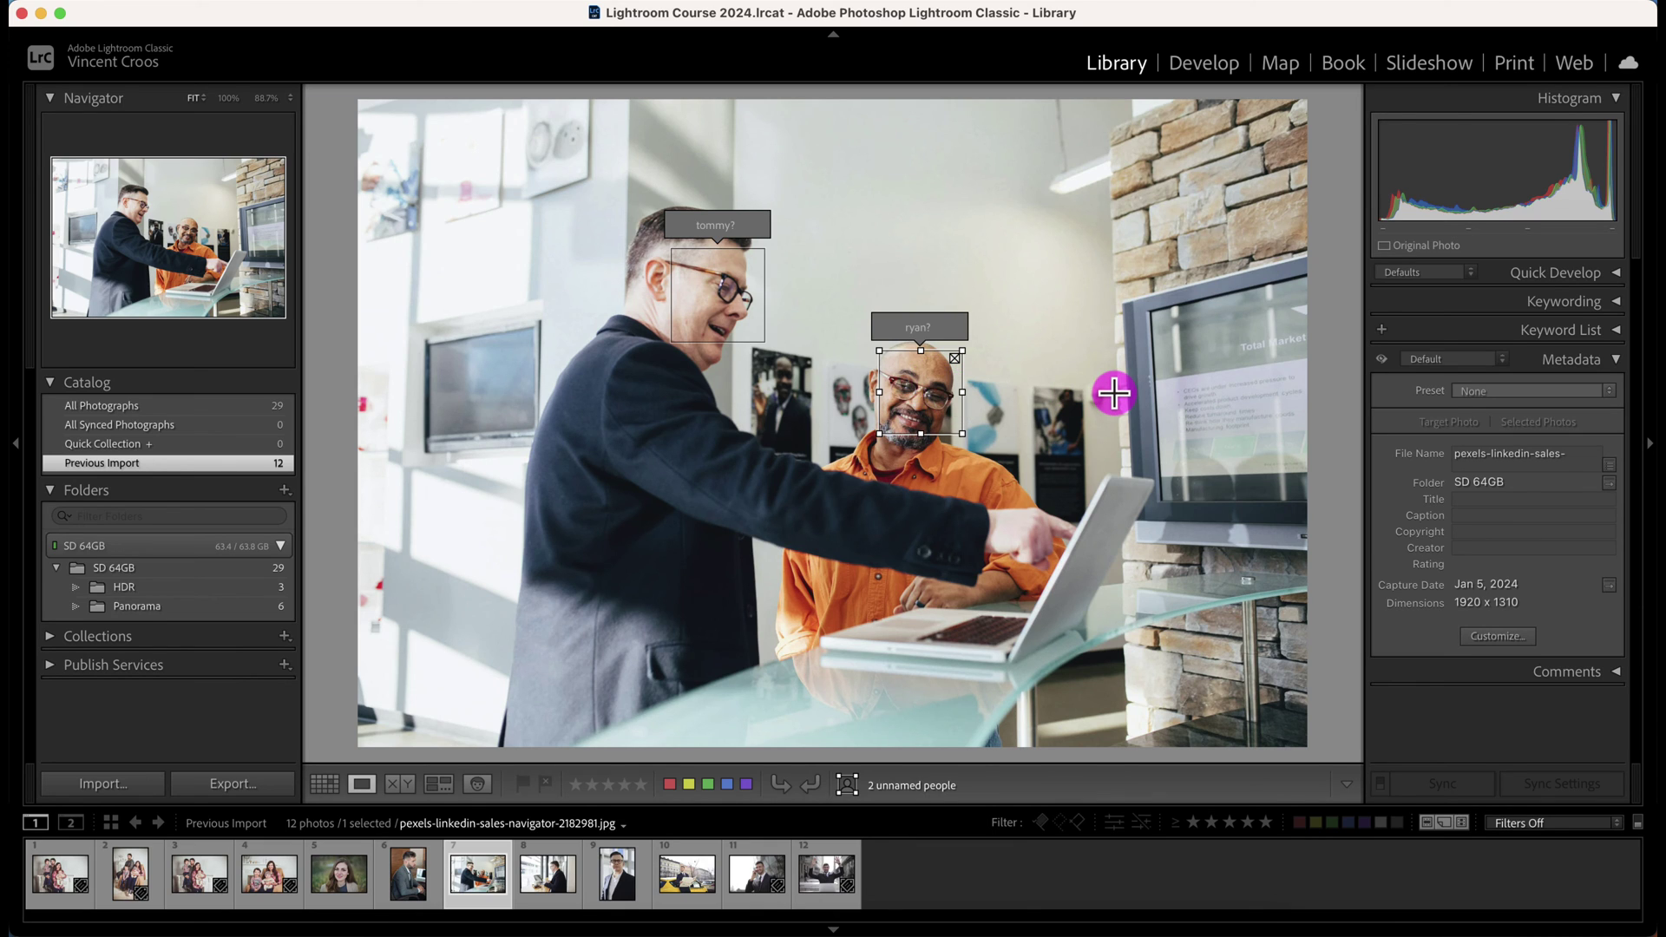
# Delete the wrong ryan face region on the man in orange and return to People view
pyautogui.click(956, 359)
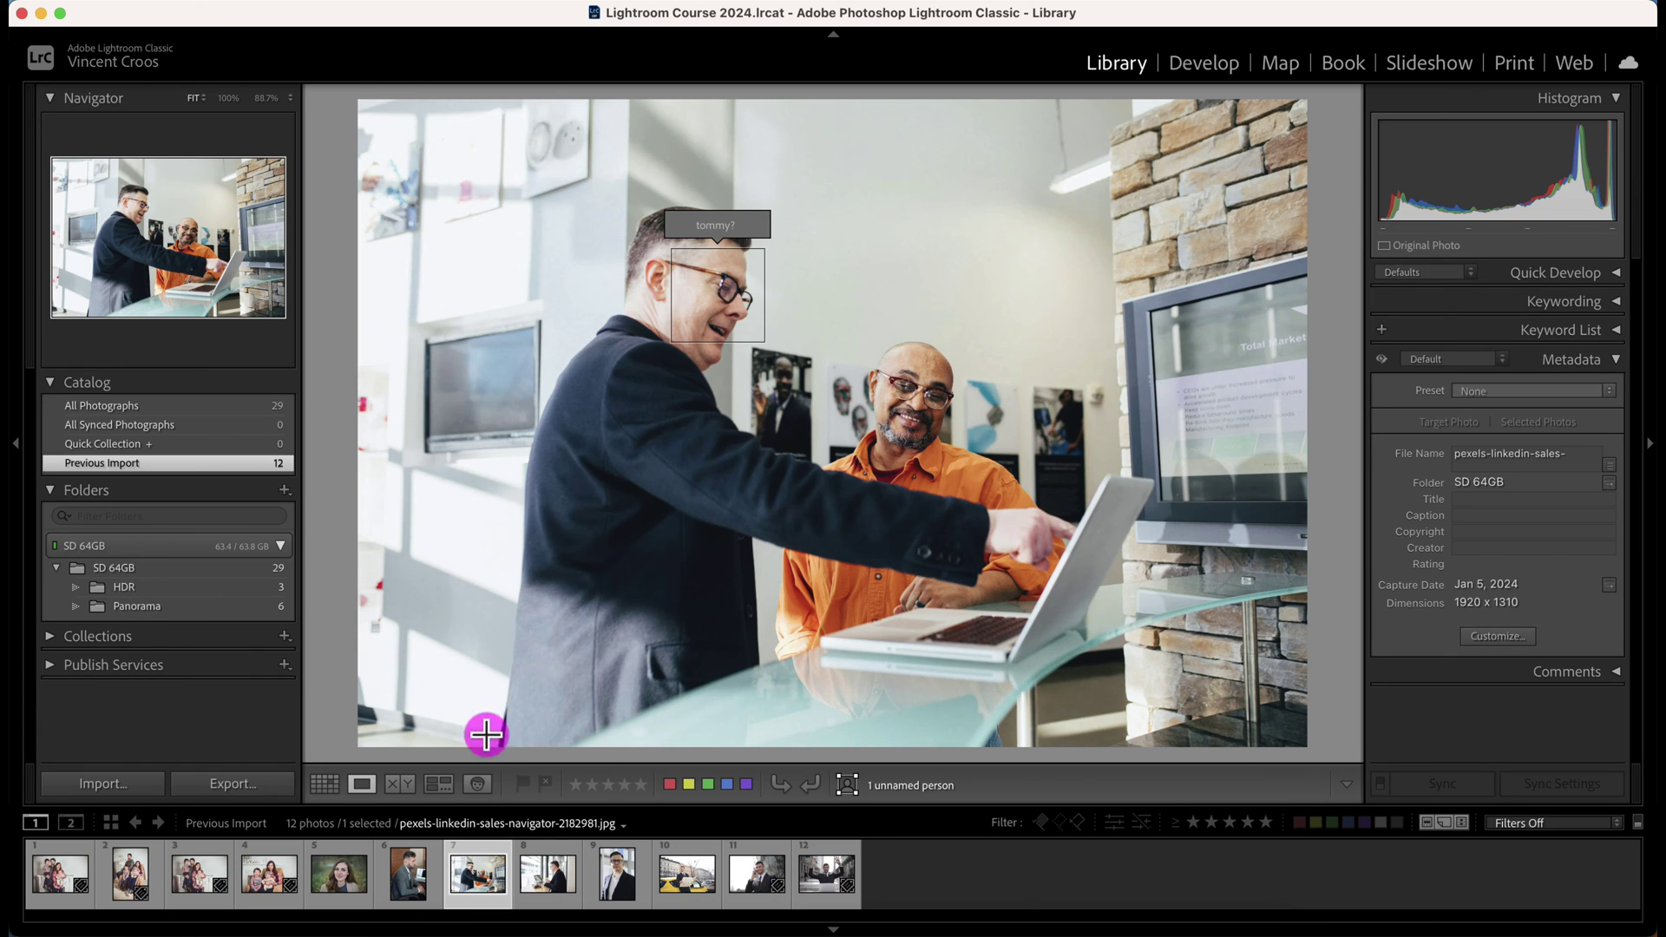
pyautogui.click(477, 784)
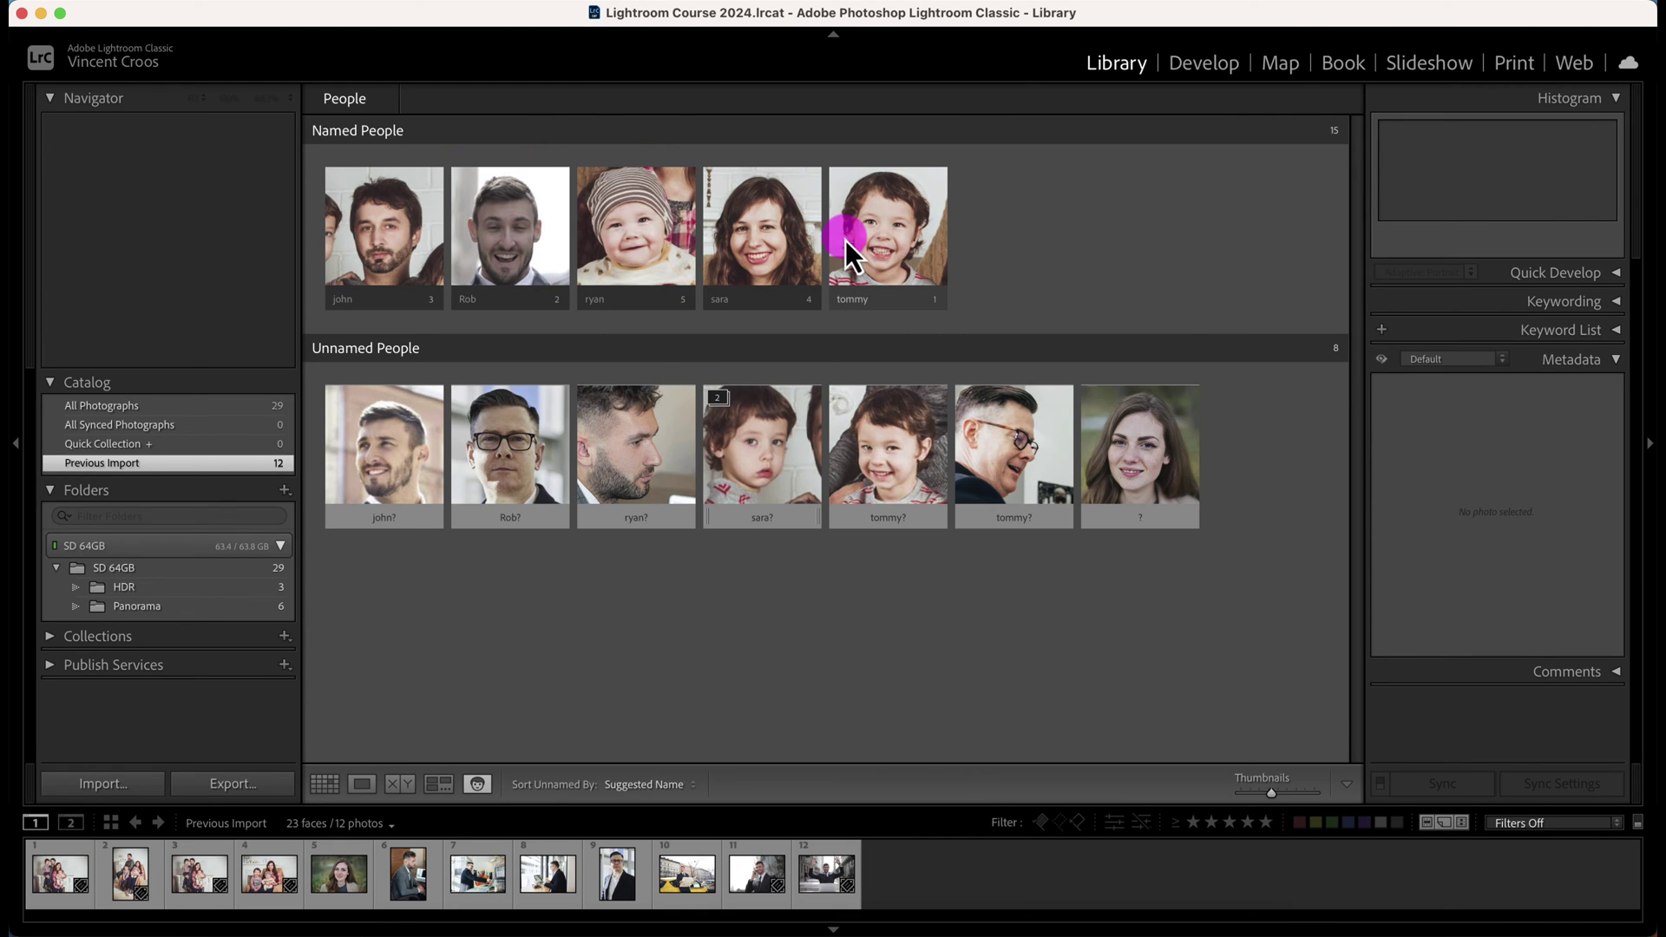
# Select the SD 64GB folder in the Folders panel and view its 29 photos in Grid
pyautogui.click(187, 408)
pyautogui.click(178, 570)
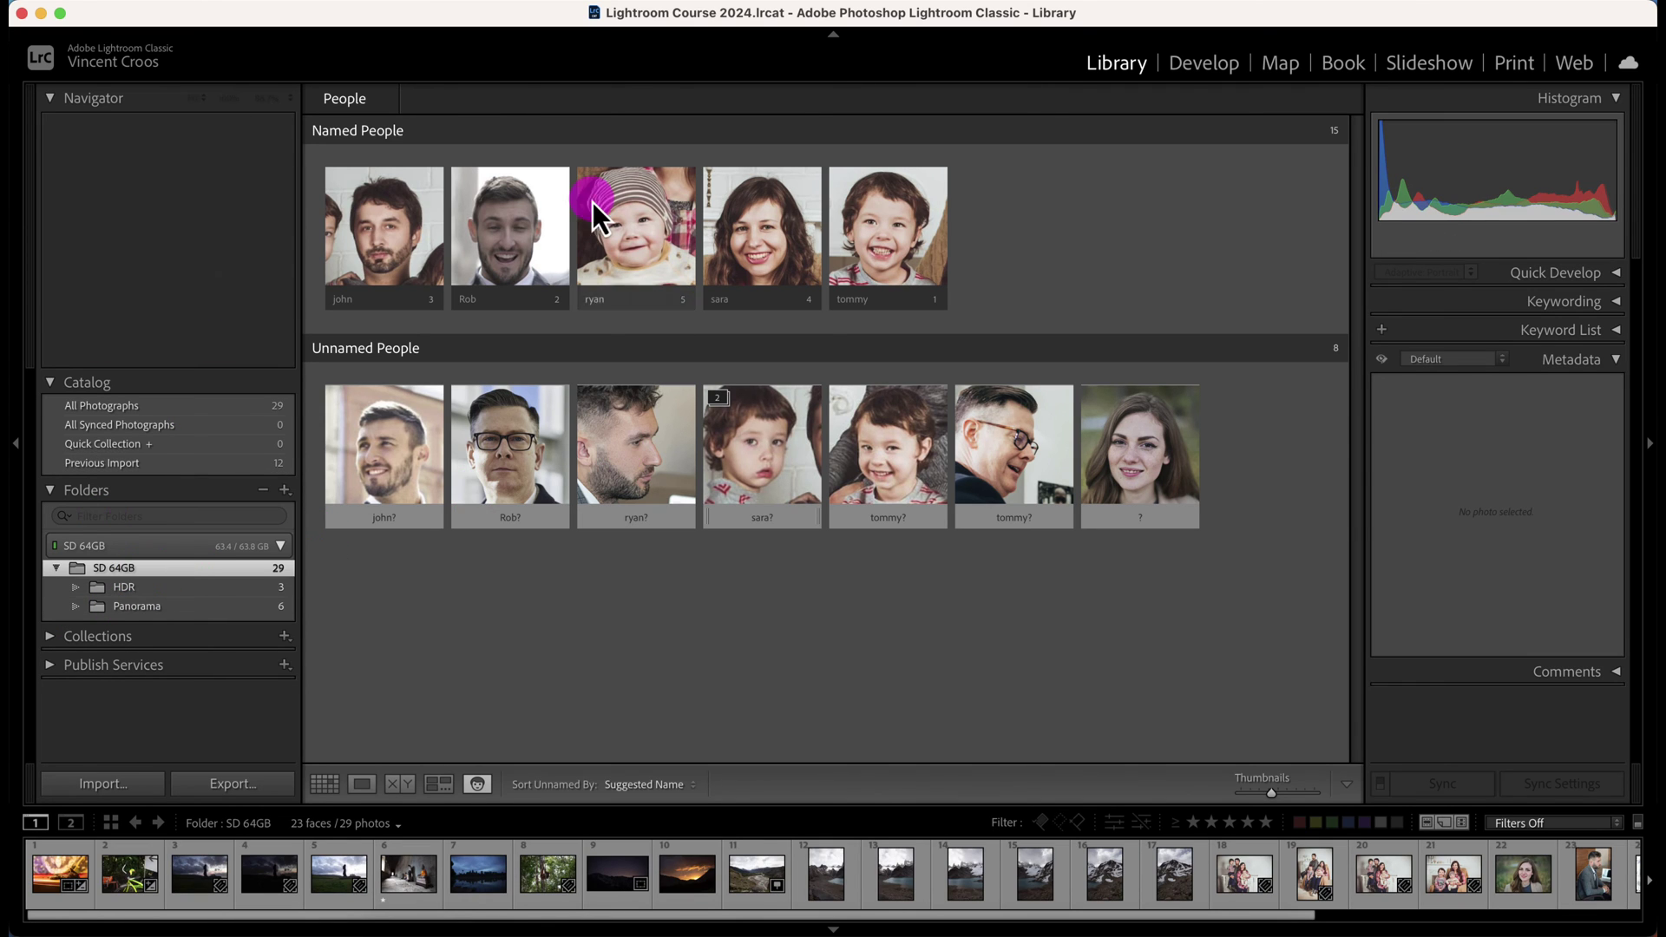
pyautogui.click(364, 781)
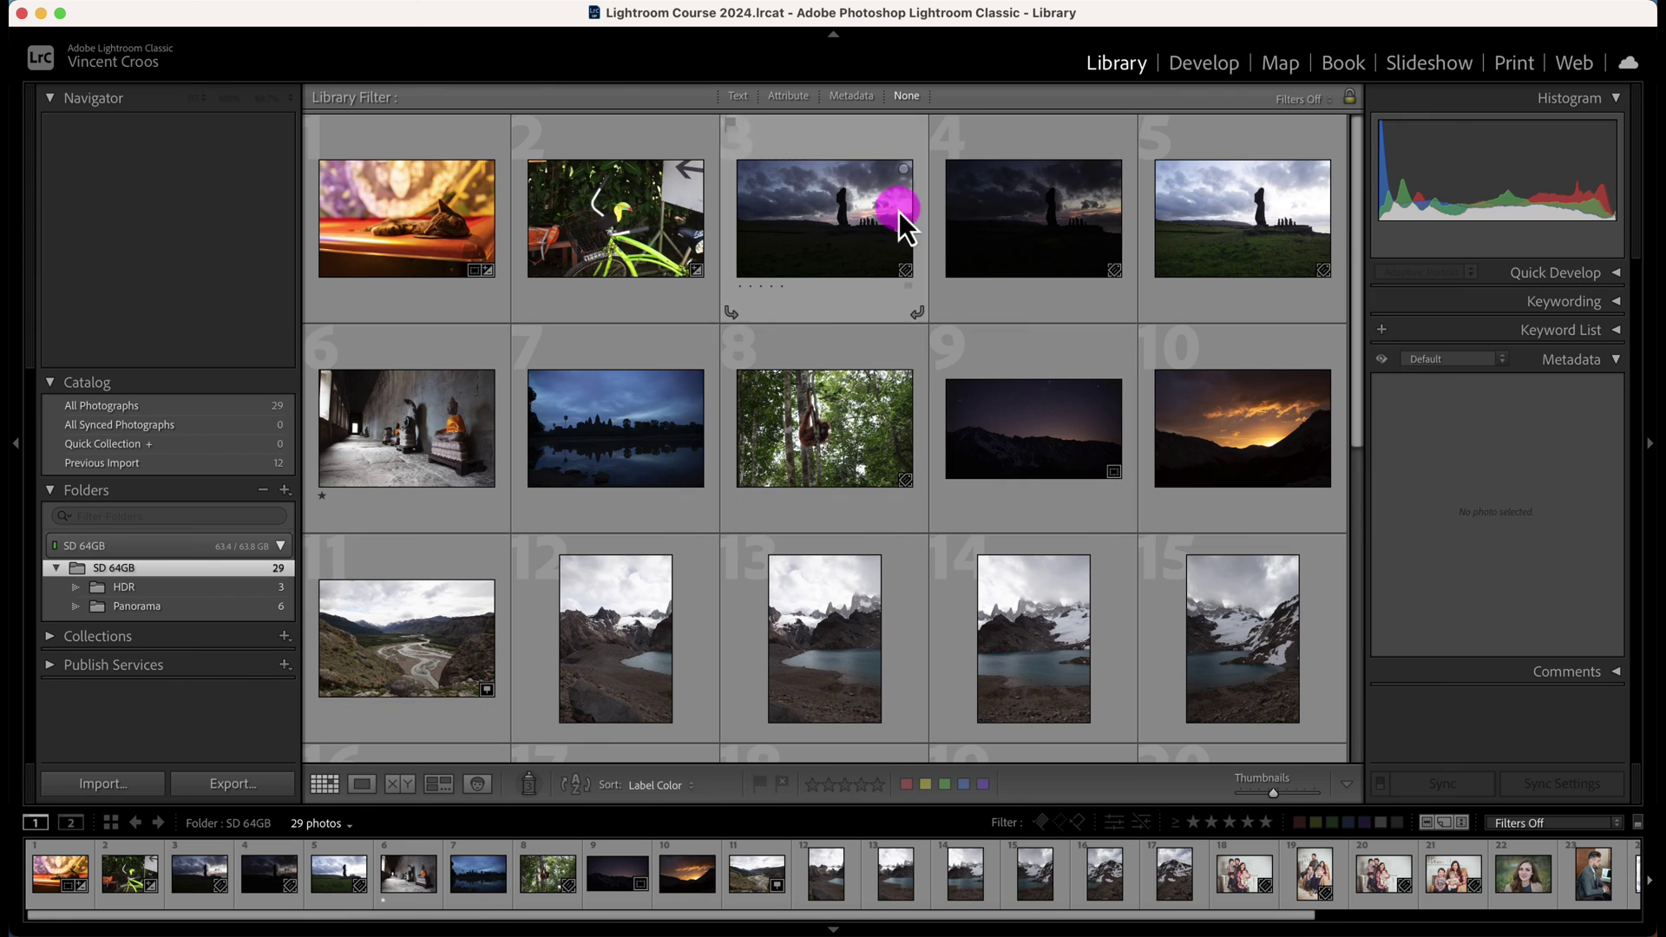
pyautogui.moveTo(1356, 371)
pyautogui.mouseDown()
pyautogui.moveTo(1336, 706)
pyautogui.moveTo(1383, 394)
pyautogui.moveTo(1350, 369)
pyautogui.mouseUp()
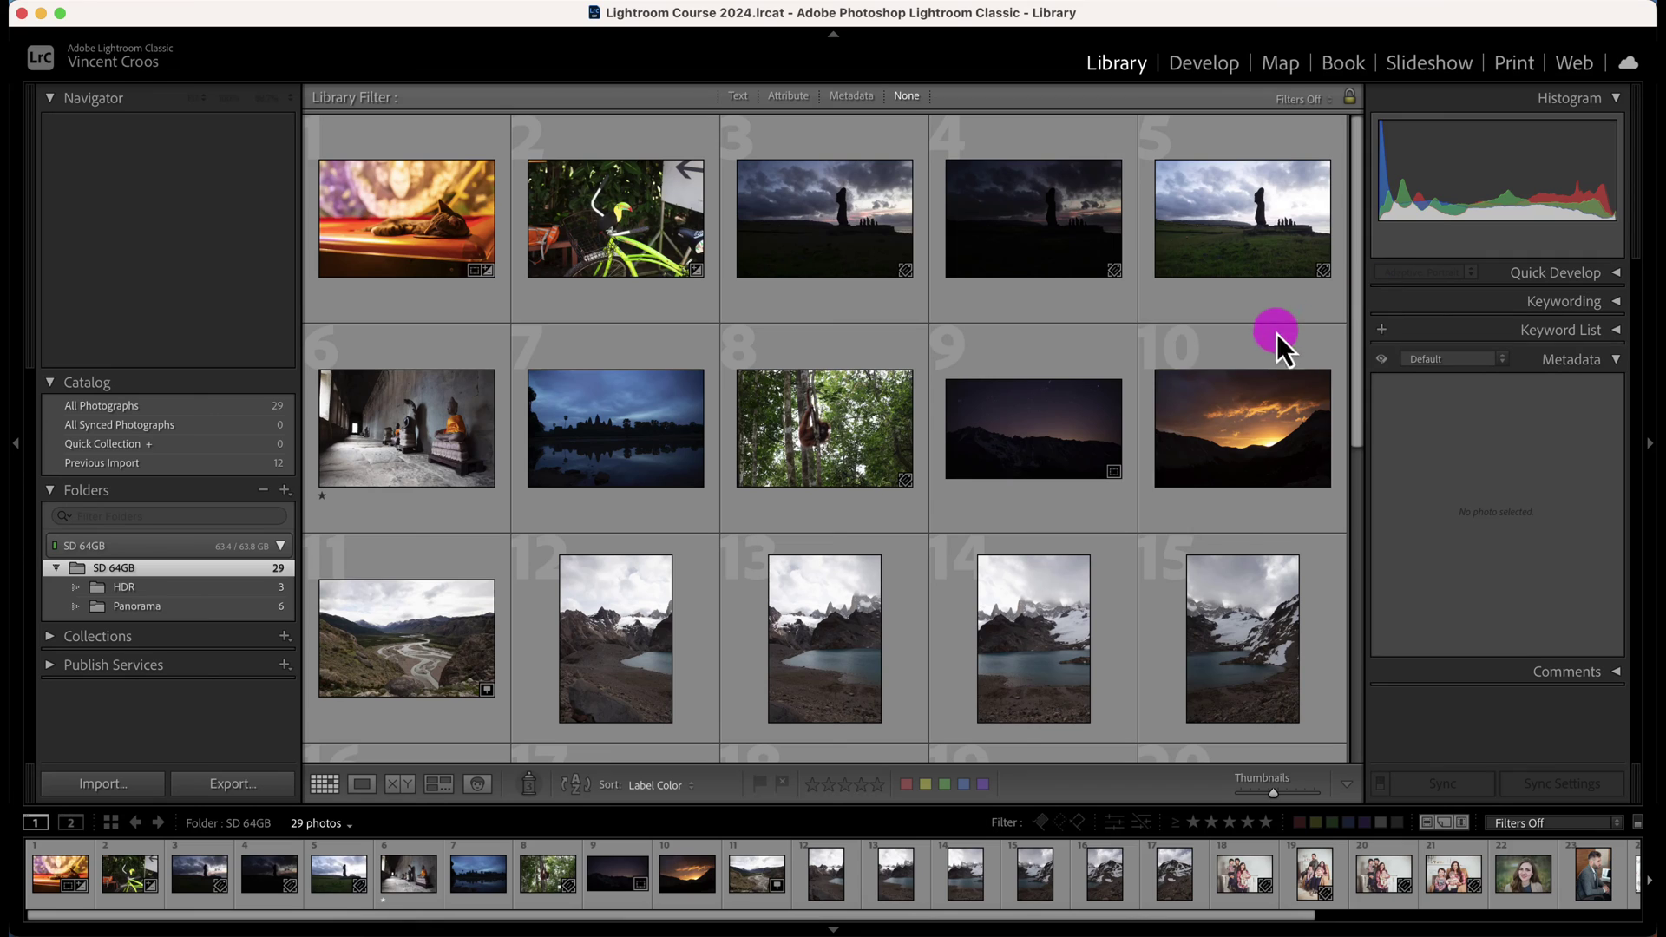
# Open the Text filter in the Library Filter bar set to Any Searchable Field
pyautogui.click(736, 96)
pyautogui.click(920, 122)
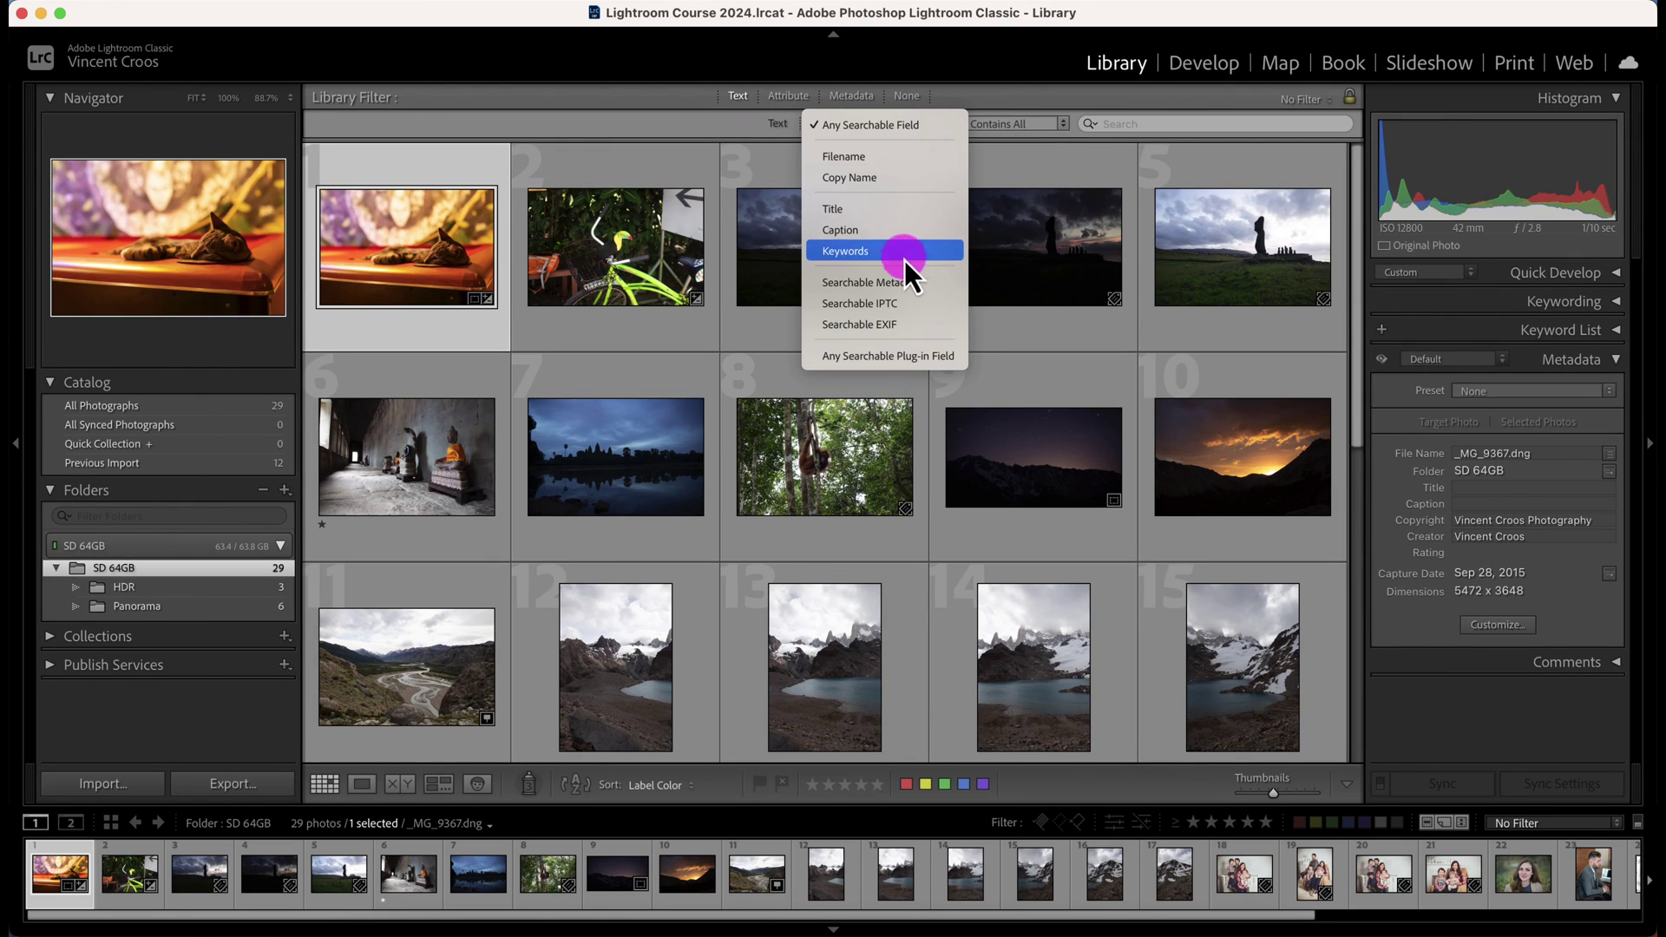
pyautogui.click(681, 137)
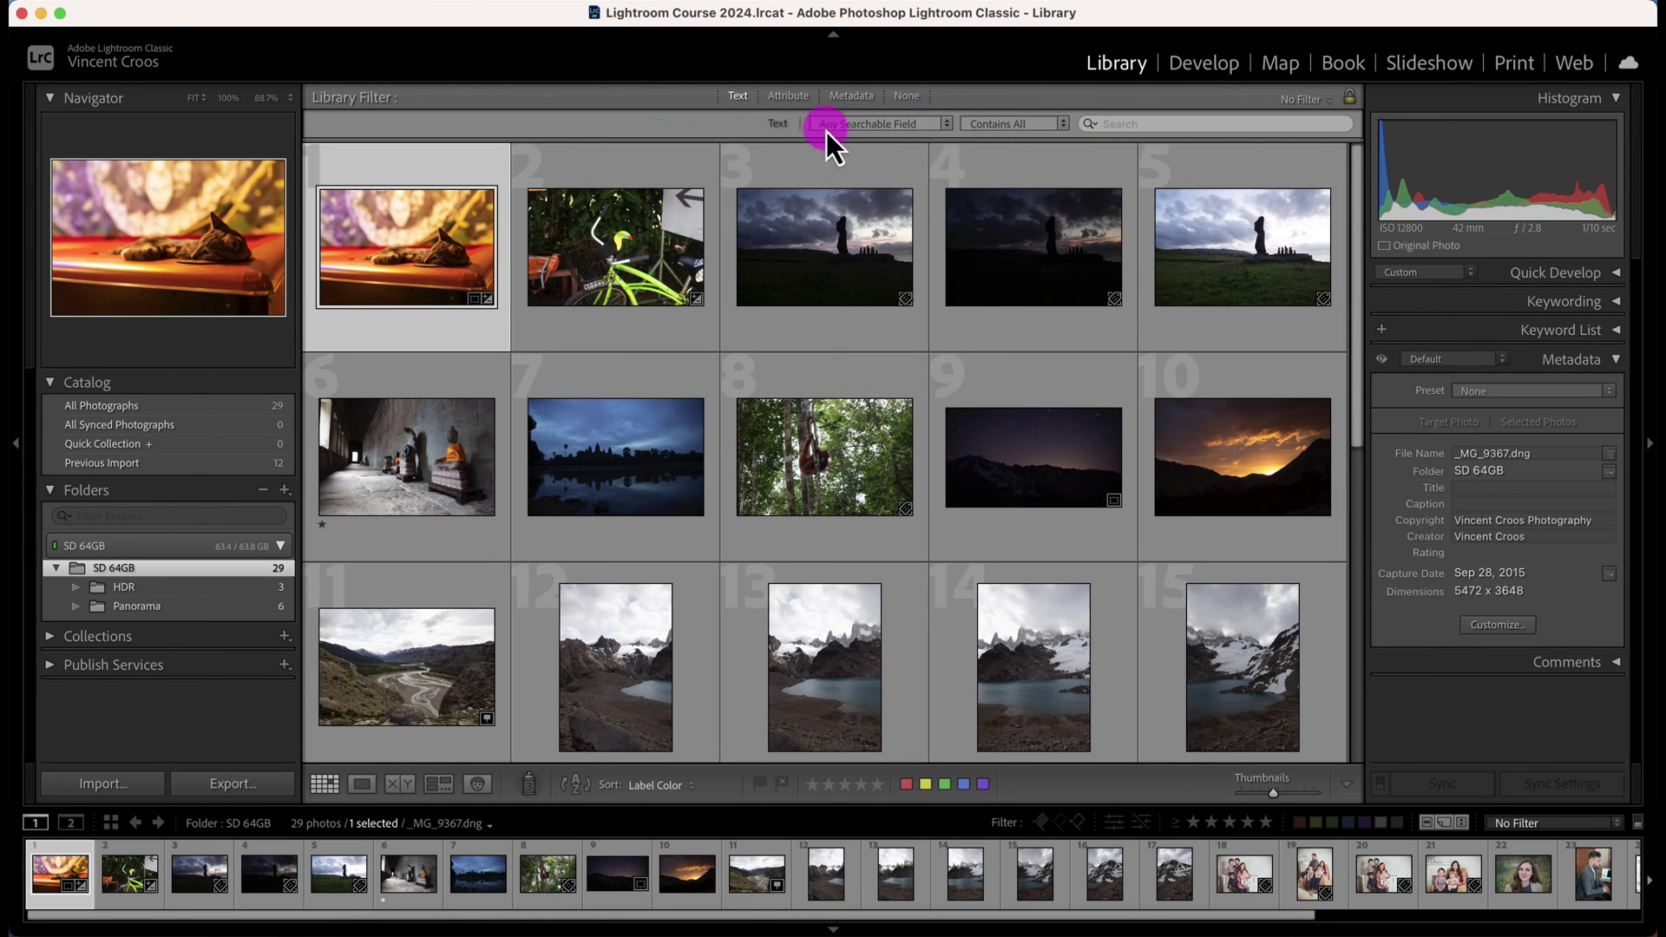
# Search for tommy, then ryan, narrowing the grid to 4 of 29 photos
pyautogui.click(1154, 124)
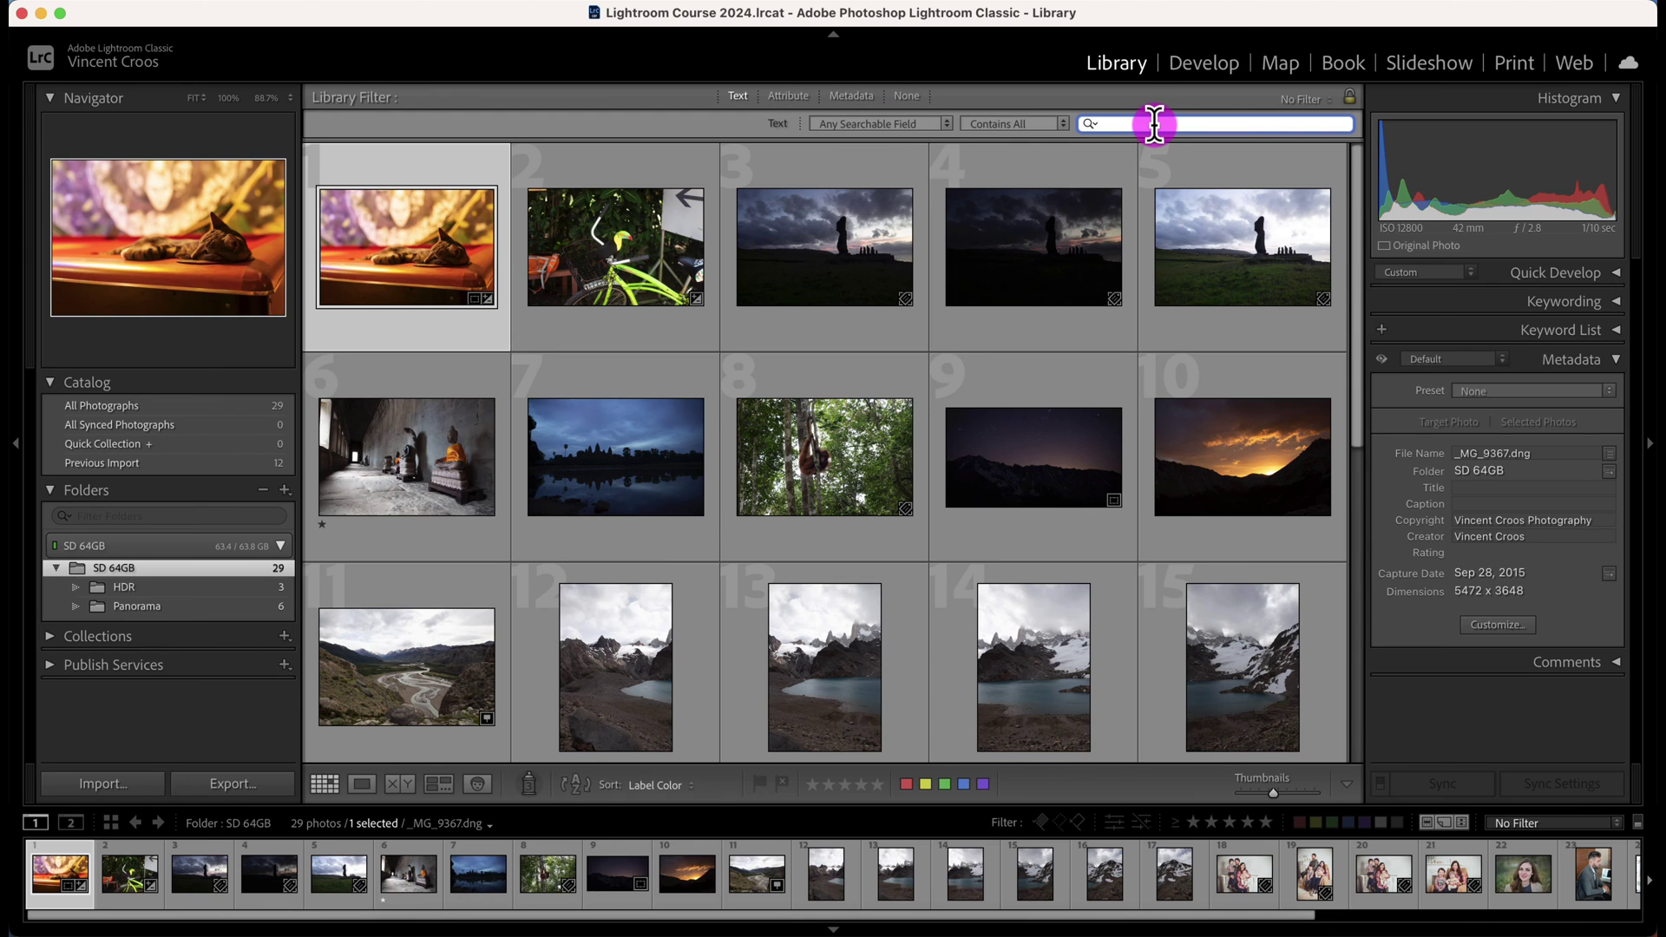
pyautogui.write('tommy')
pyautogui.press('Return')
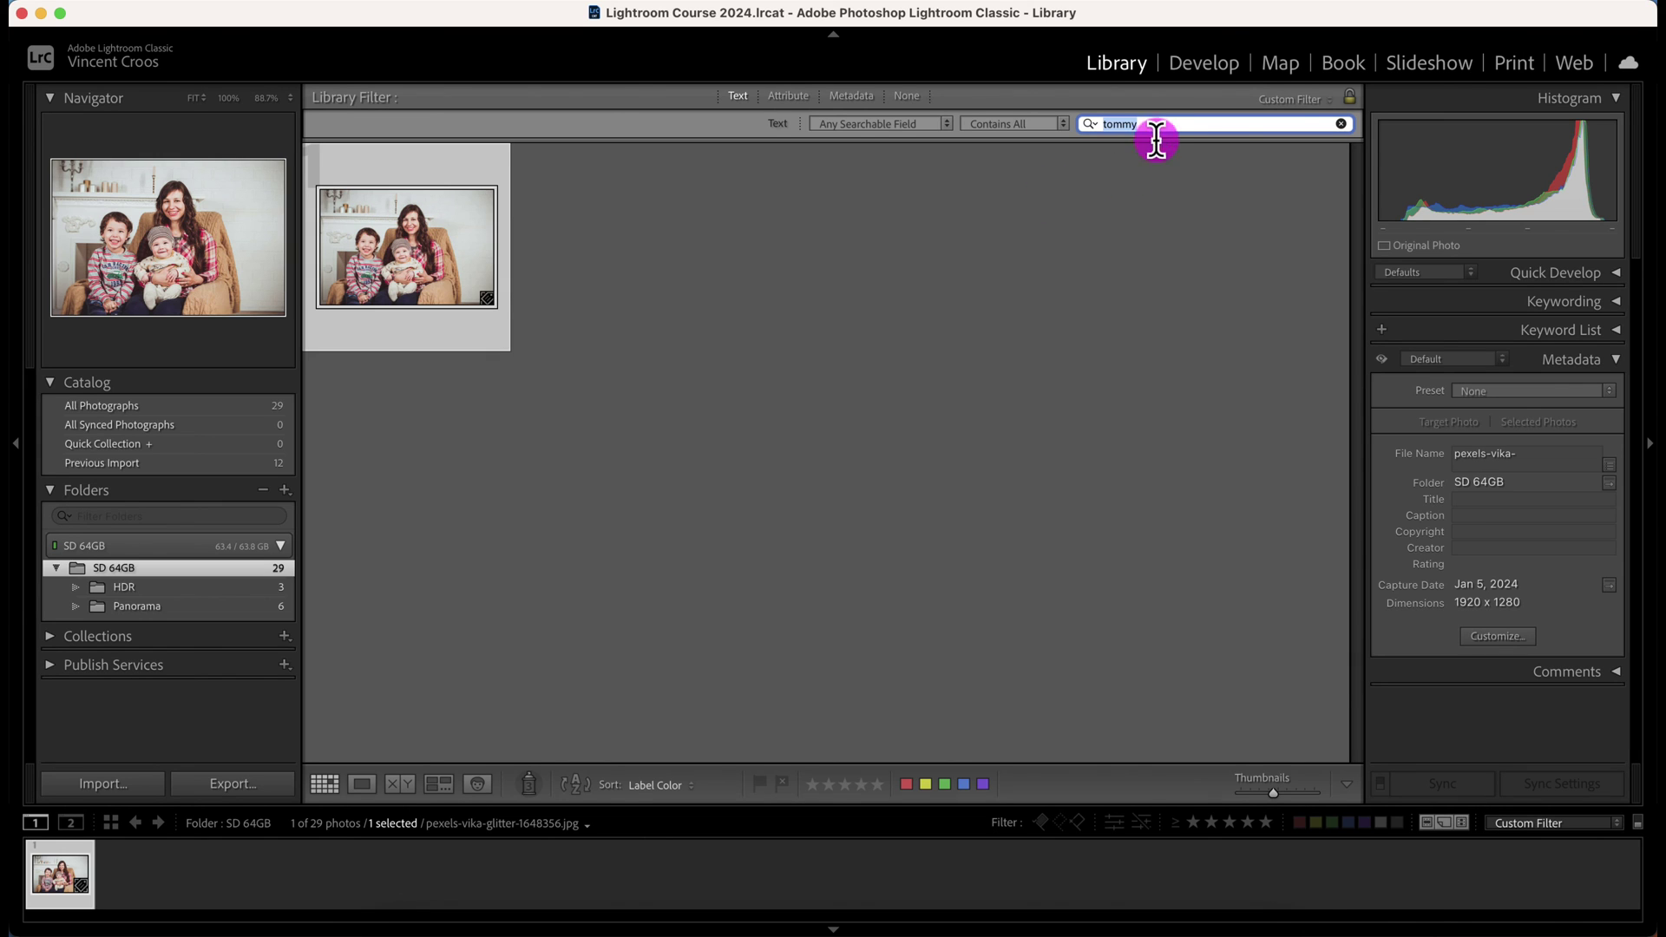
pyautogui.write('ryan')
pyautogui.press('Return')
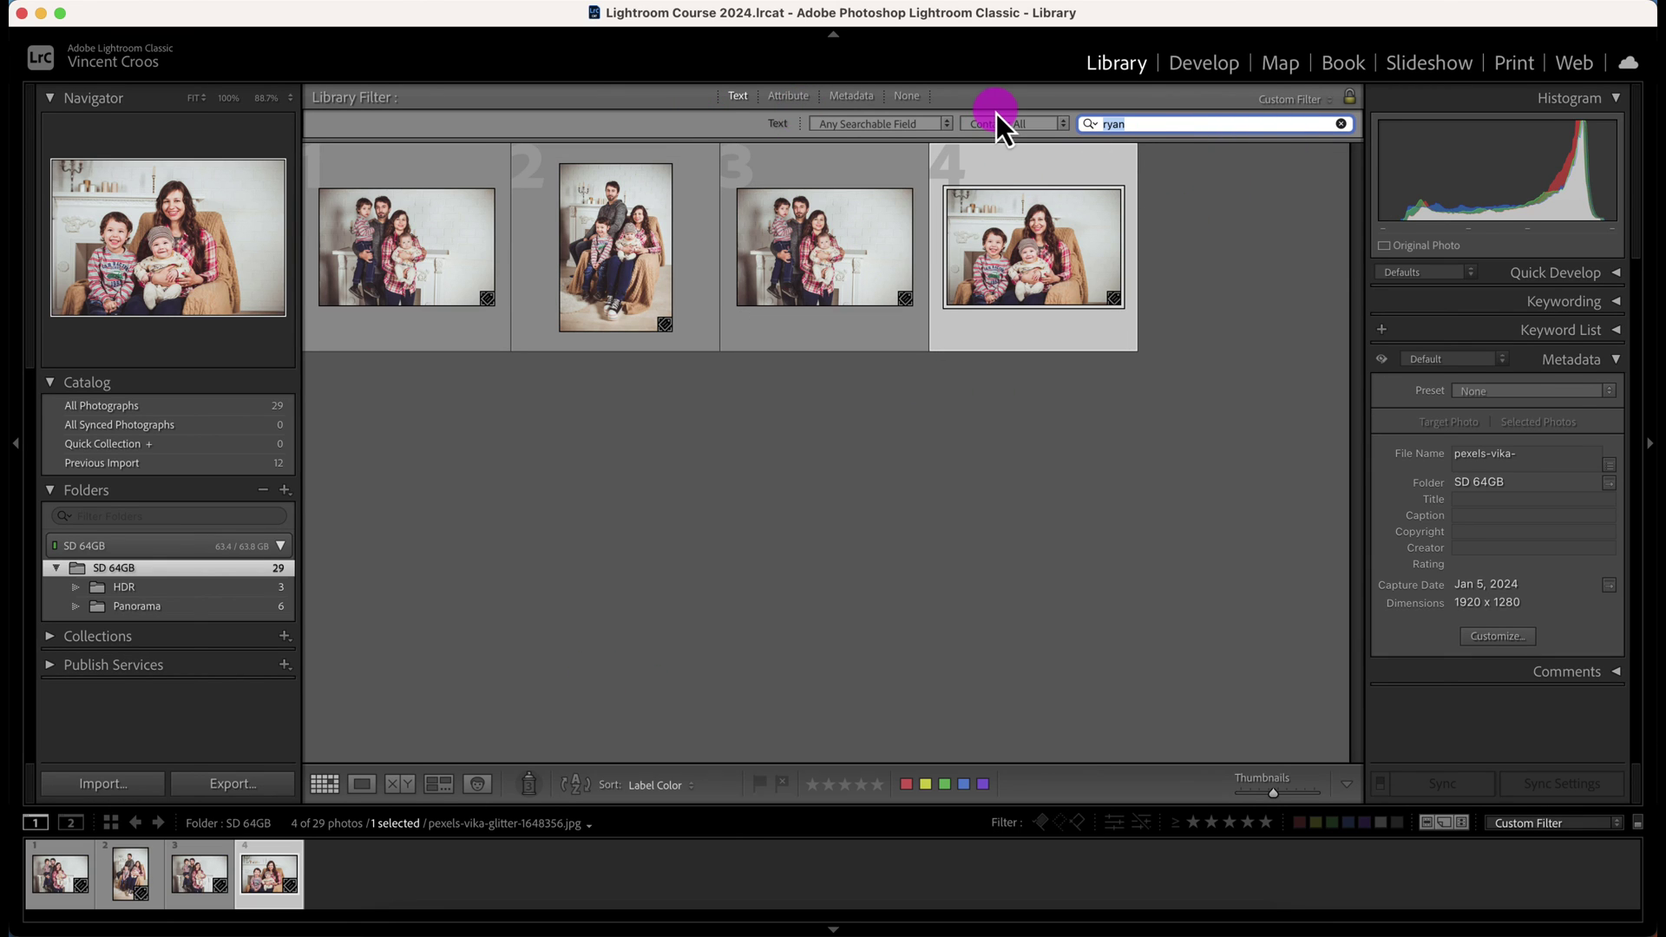
# Switch to People view to show the 16 faces from the four filtered ryan photos
pyautogui.click(478, 784)
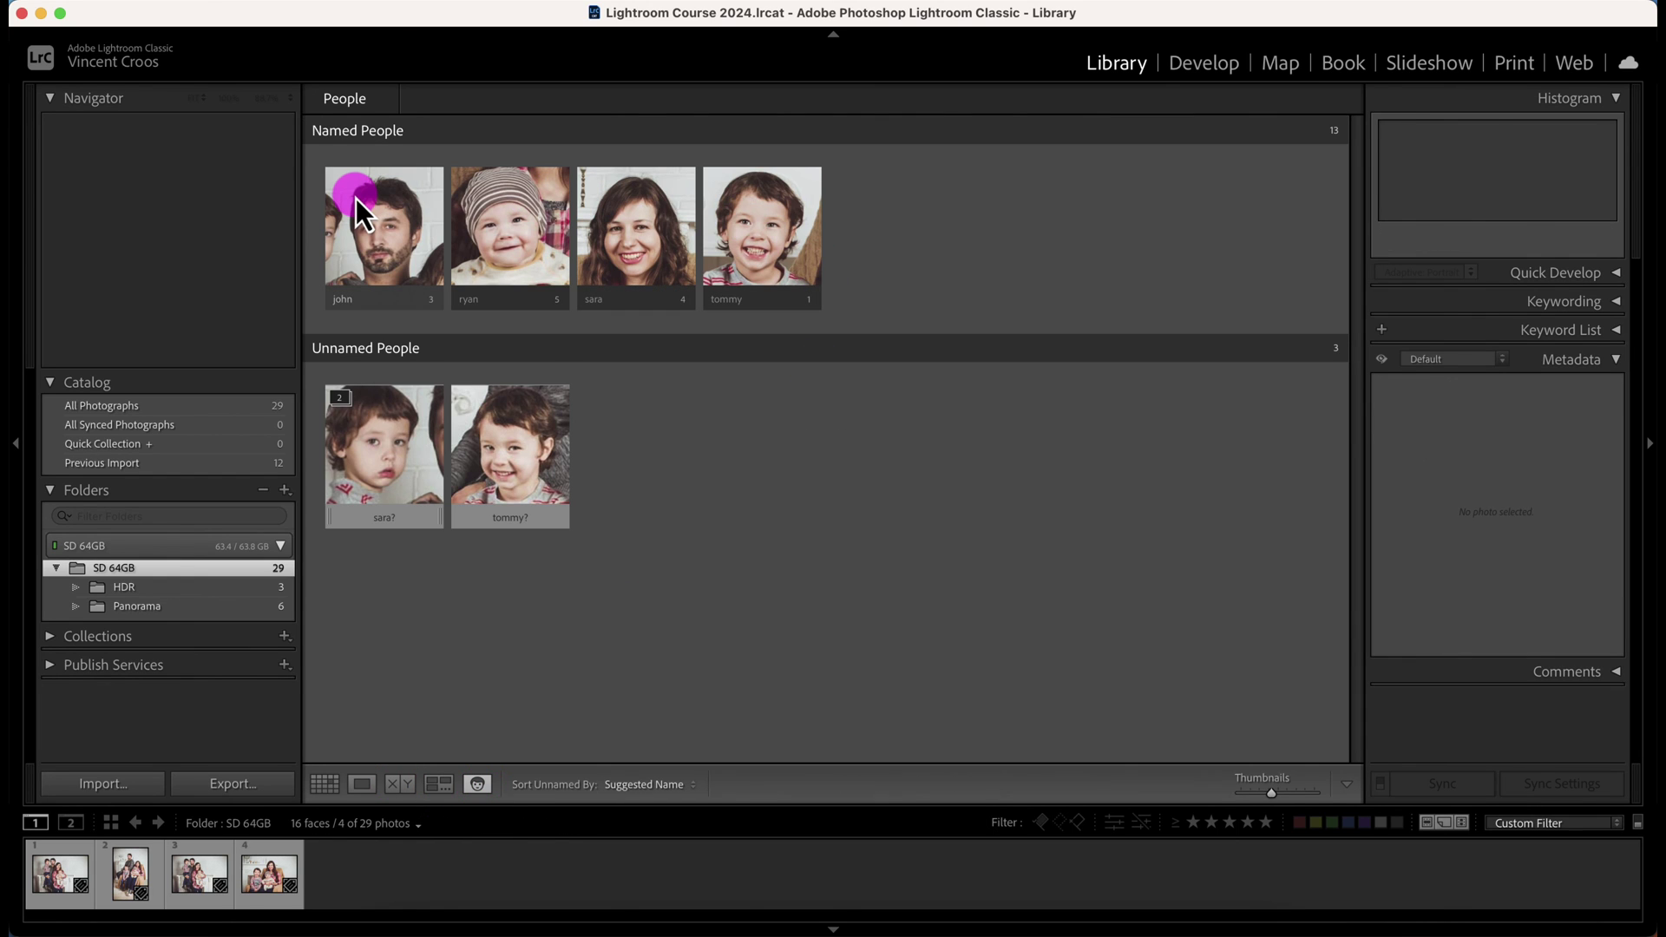